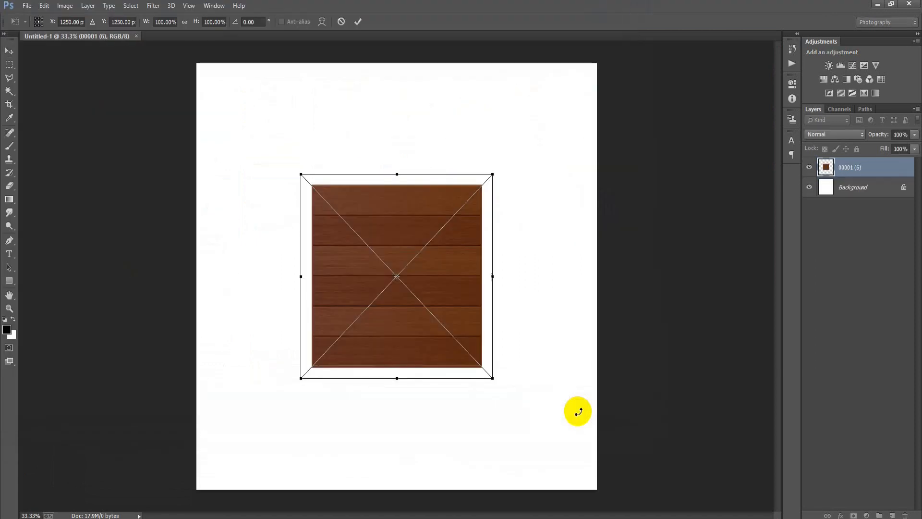
- Scale the placed wood texture from its center to about 240.67% so it covers the whole canvas, and commit the transform
drag(489, 376, 619, 505)
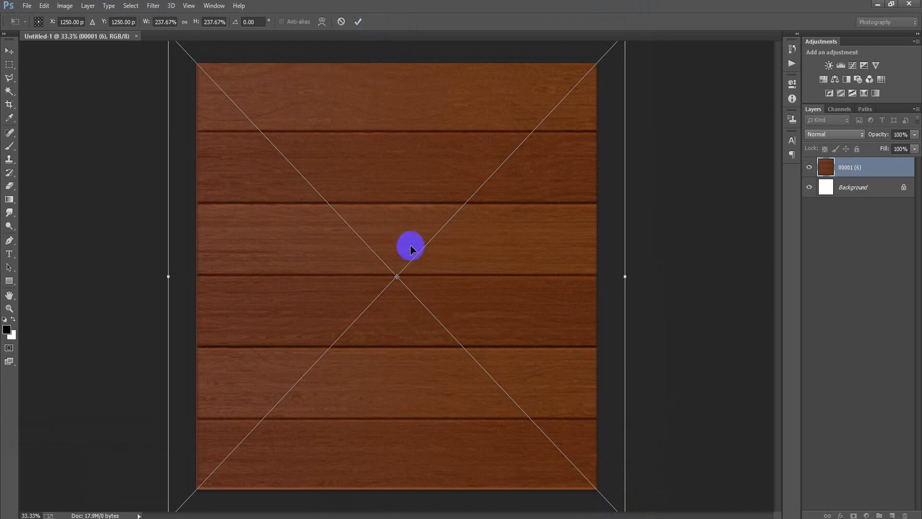
key(ctrl+minus)
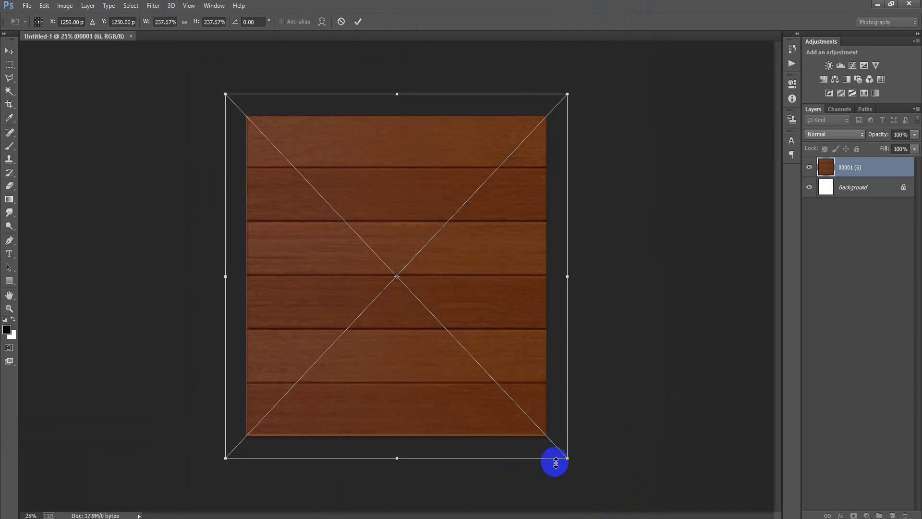
click(358, 22)
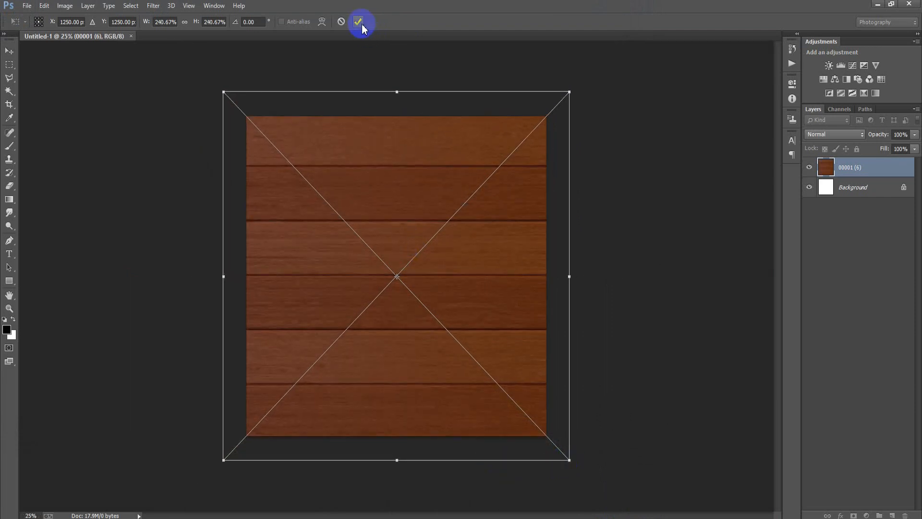
key(ctrl+plus)
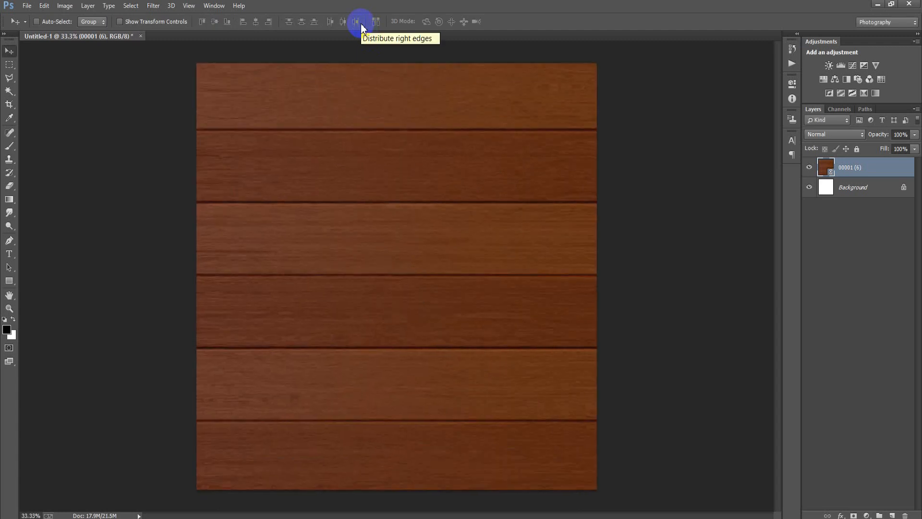
- Rasterize the wood texture layer 00001 (6) and check it by toggling its visibility
click(834, 191)
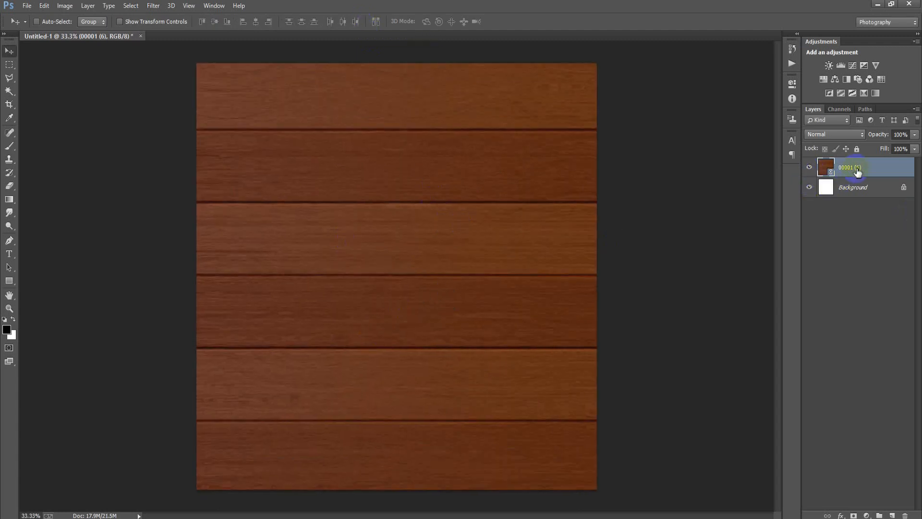
right_click(858, 171)
click(650, 231)
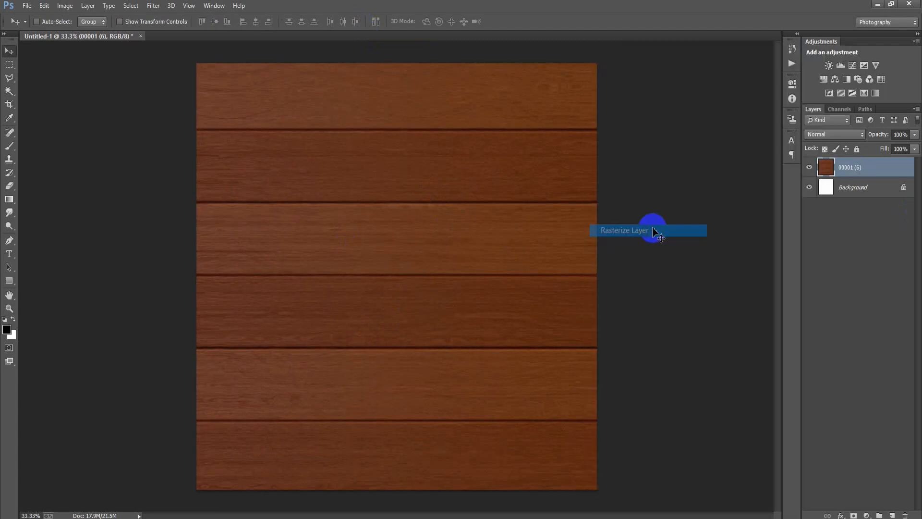
click(809, 167)
click(810, 167)
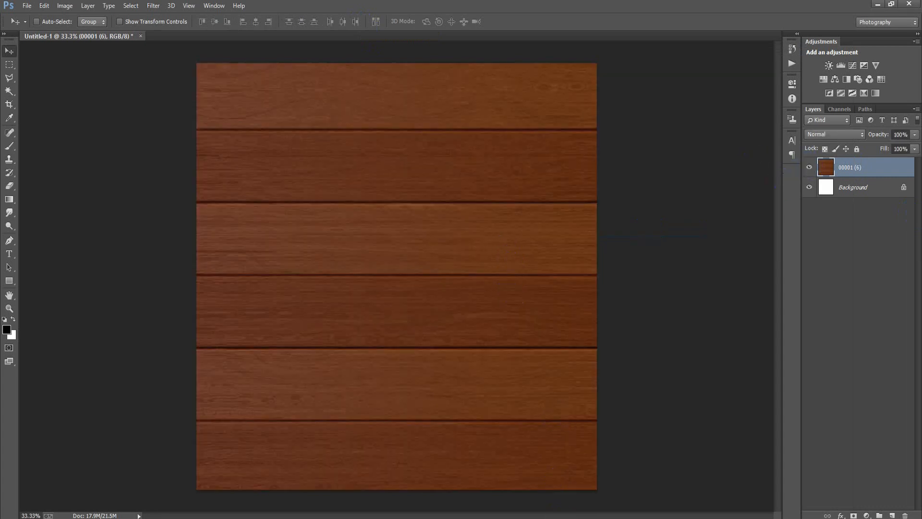
- Place the checkered cloth image 00001 (7) into the document as a linked file
click(27, 5)
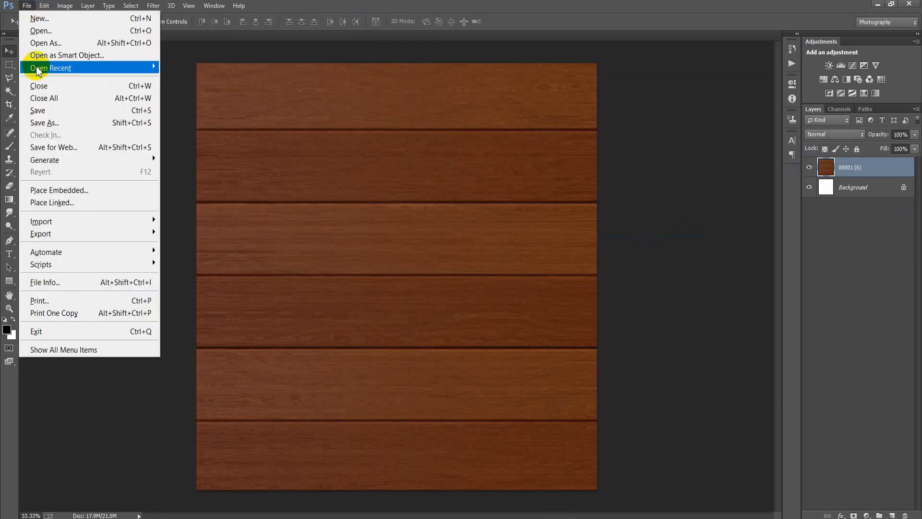
click(72, 207)
click(212, 201)
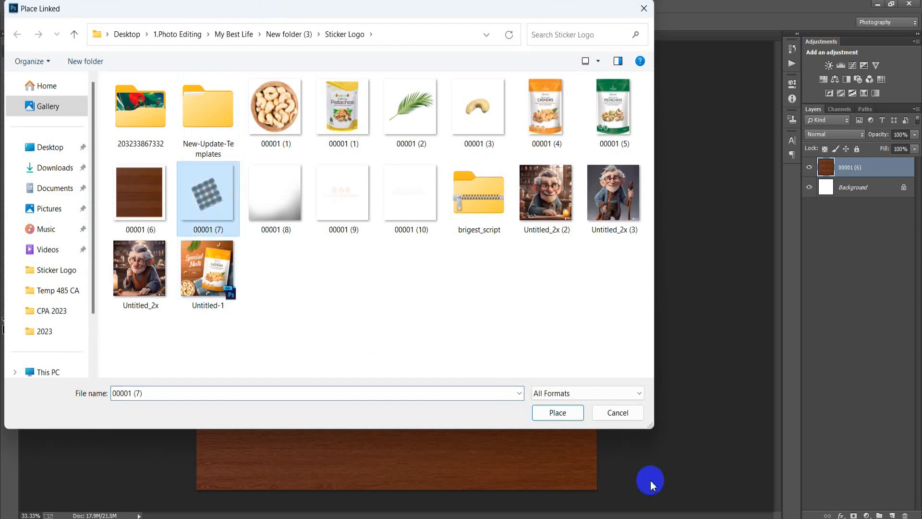
click(557, 413)
- Enlarge the checkered cloth to about 370.25%, position it over the canvas's lower-right corner, and commit the transform
drag(495, 379, 809, 516)
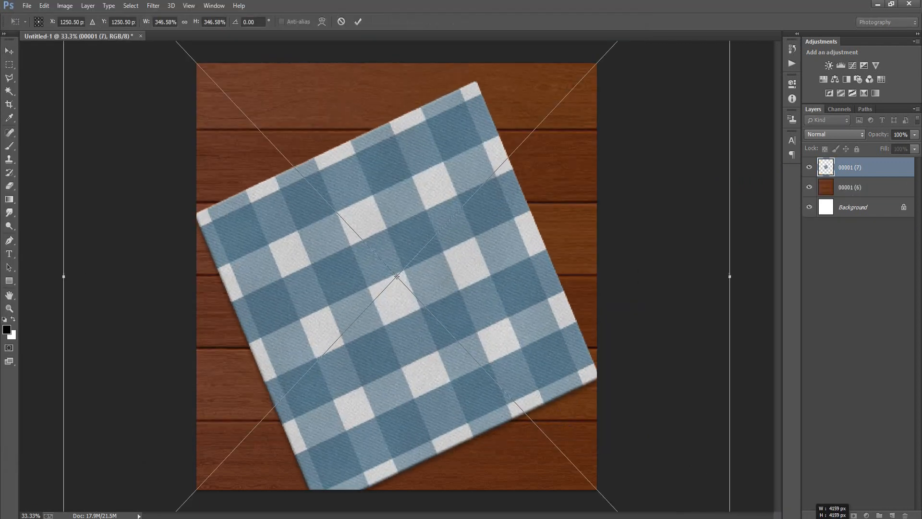
drag(516, 336, 615, 499)
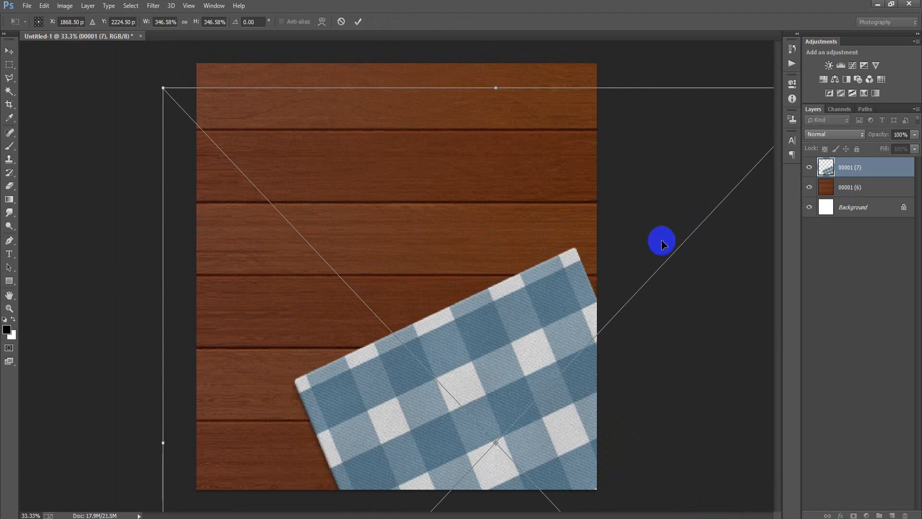
key(ctrl+minus)
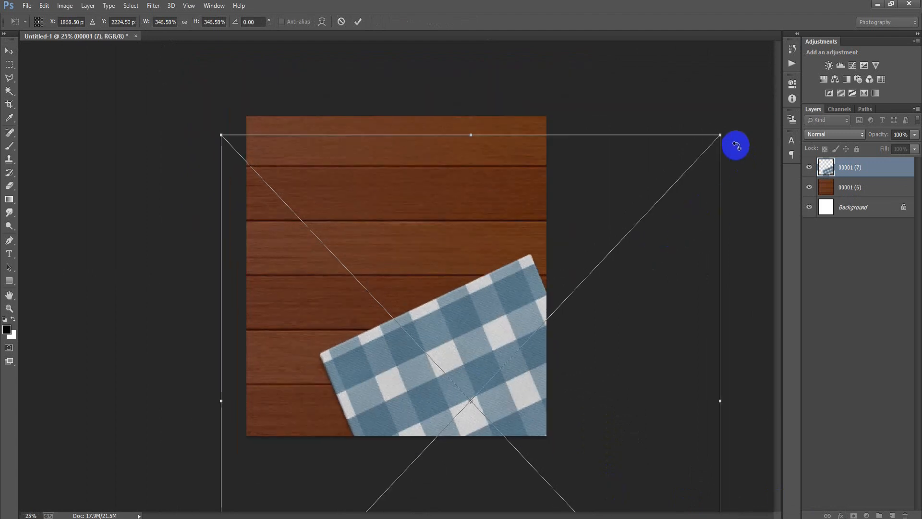
drag(720, 135, 737, 117)
mouse_move(546, 412)
mouse_down()
mouse_move(552, 400)
mouse_move(557, 407)
mouse_up()
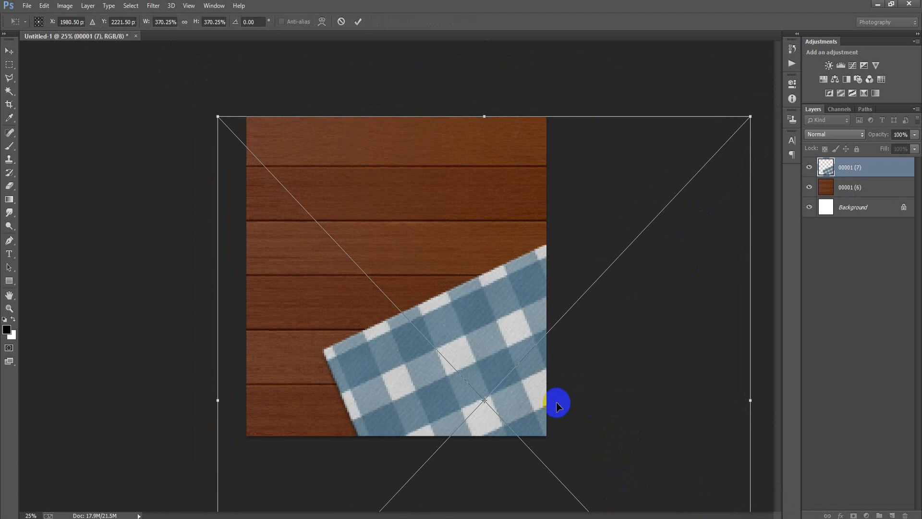
click(357, 22)
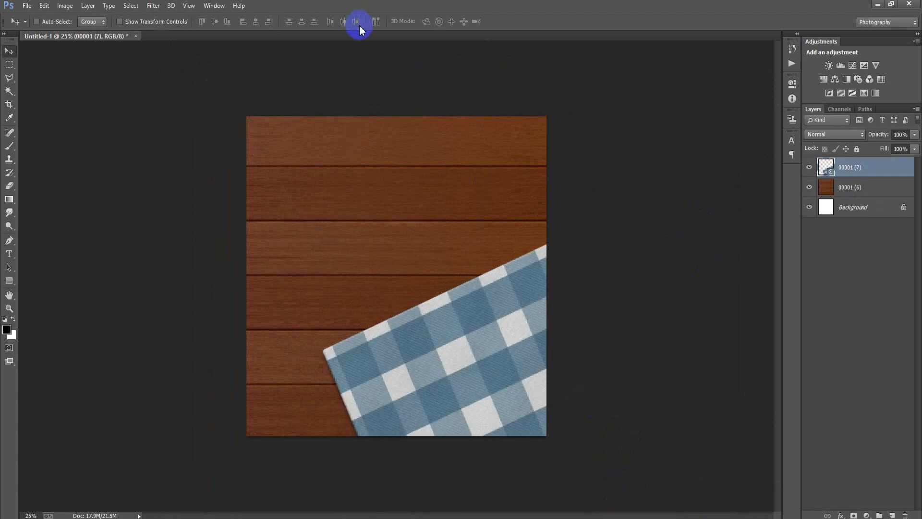
key(ctrl+plus)
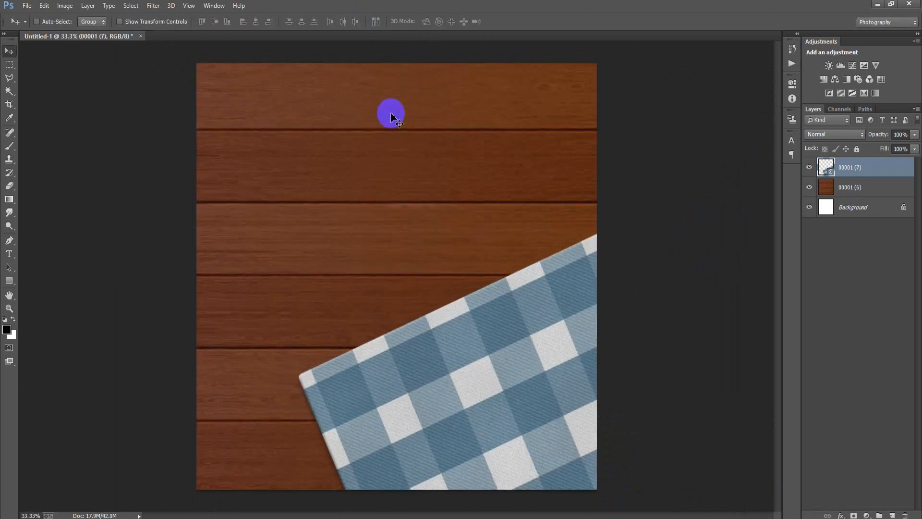
- Group the checkered cloth and wood texture layers together
shift+click(859, 185)
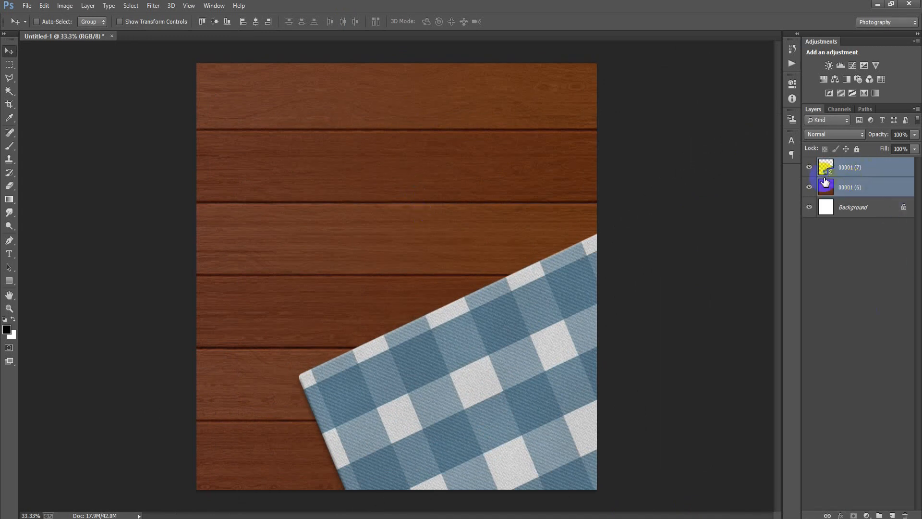
key(ctrl+g)
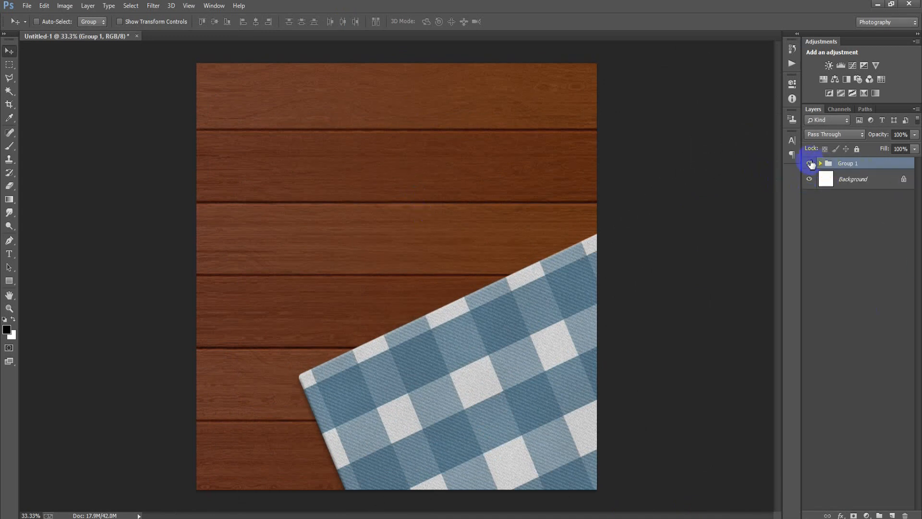
- Place the cashew pouch image 00001 (4) as a linked file, scaled to about 40.57% and rotated about 4.49° over the cloth
click(25, 6)
click(59, 202)
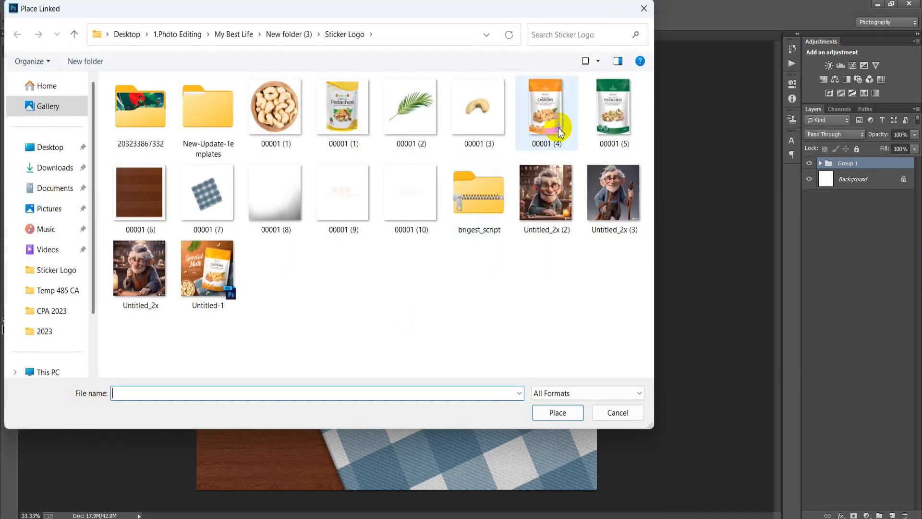
double_click(558, 128)
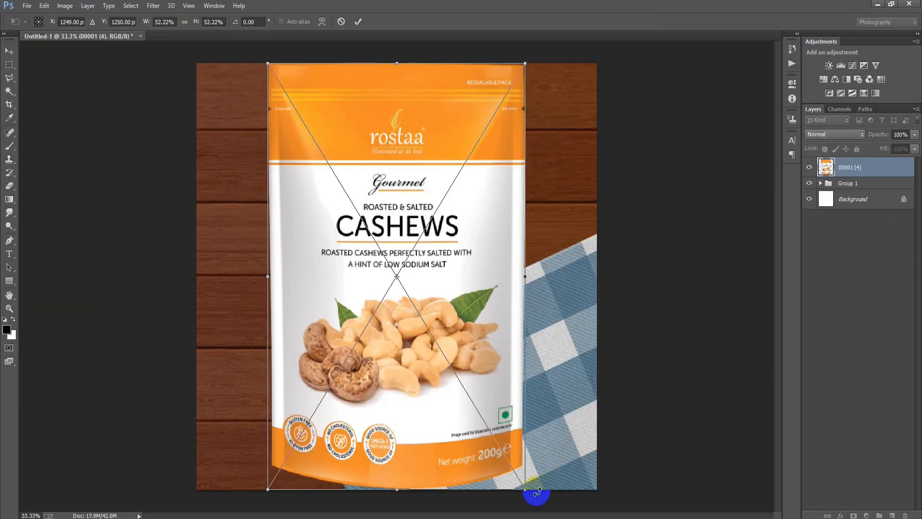
drag(527, 490, 504, 478)
drag(434, 347, 496, 359)
drag(544, 449, 555, 470)
drag(505, 365, 512, 352)
click(358, 21)
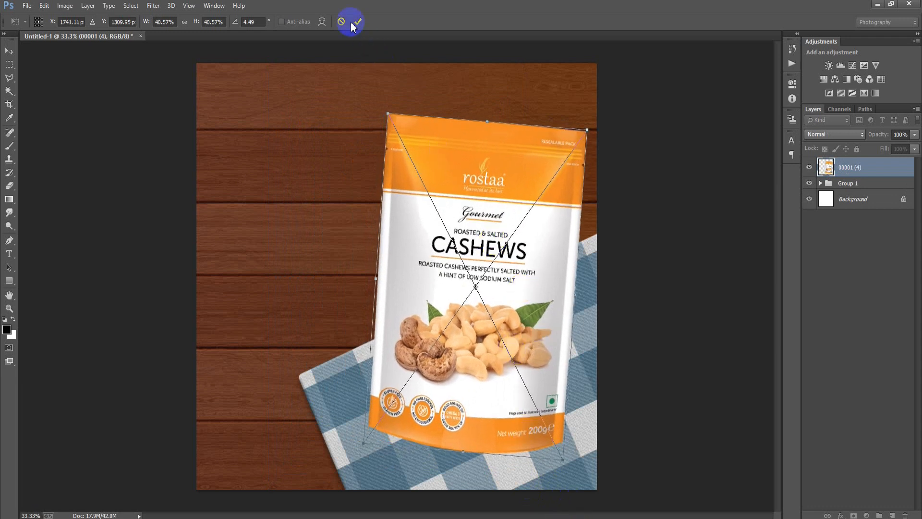
- Rasterize the cashew pouch layer 00001 (4) and check it by toggling its visibility
right_click(866, 173)
click(654, 238)
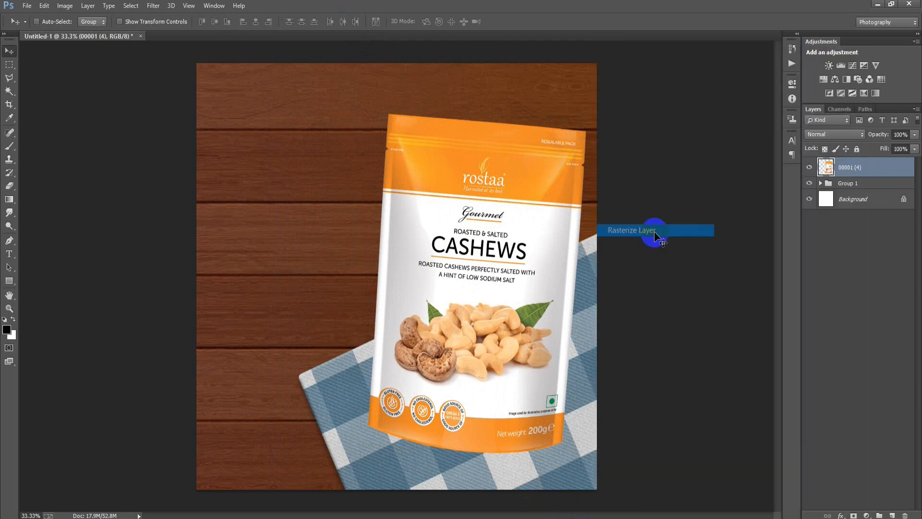
click(809, 167)
click(809, 167)
click(809, 167)
click(809, 167)
- Duplicate the cashew pouch layer and turn the copy solid black by lowering Lightness to the minimum with Hue/Saturation
key(ctrl+j)
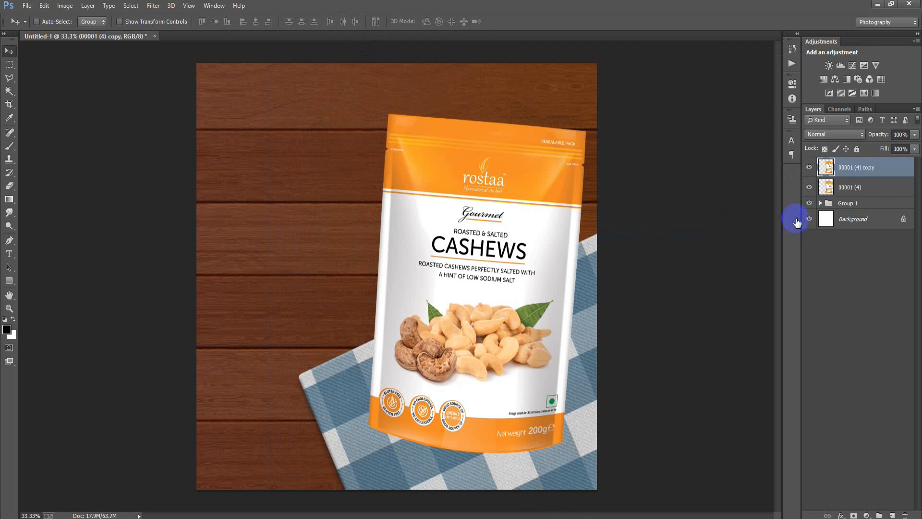
key(ctrl+u)
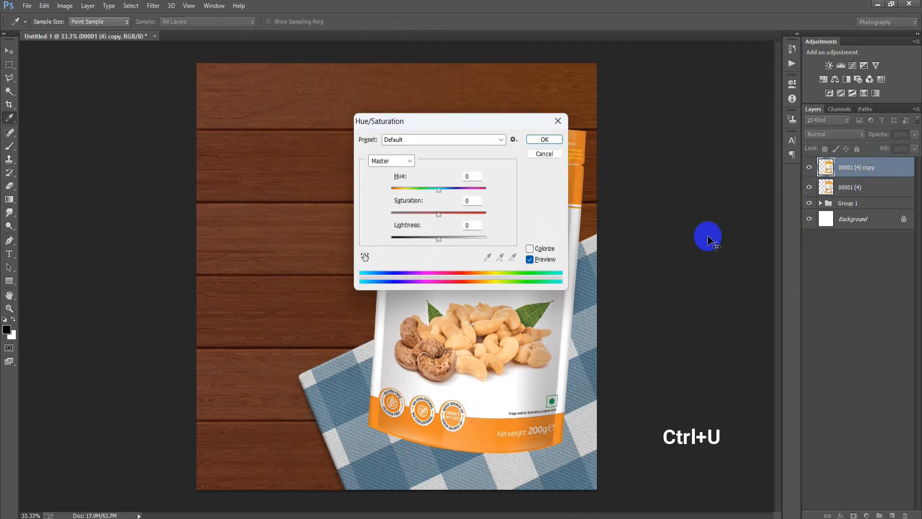
drag(438, 237, 381, 239)
click(542, 140)
key(v)
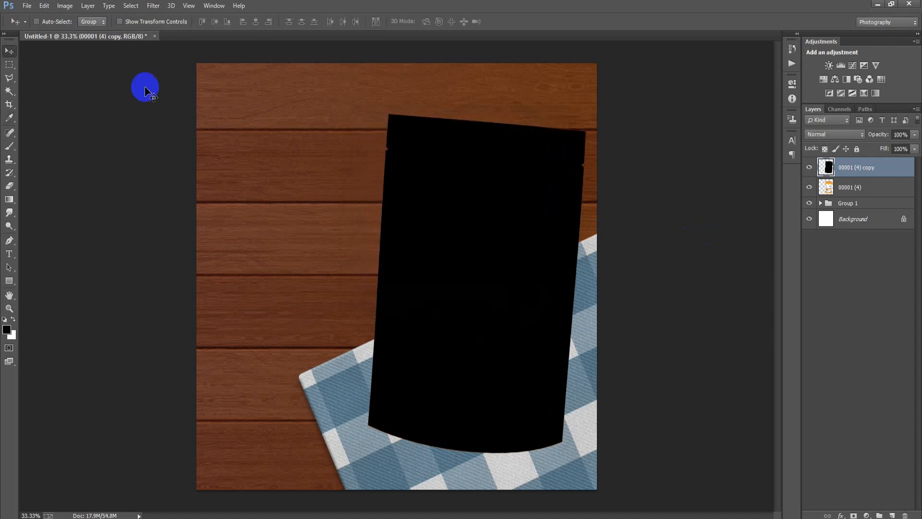
- Apply a Gaussian Blur with a 34.6-pixel radius to the black pouch copy and set its opacity to 74%
click(152, 6)
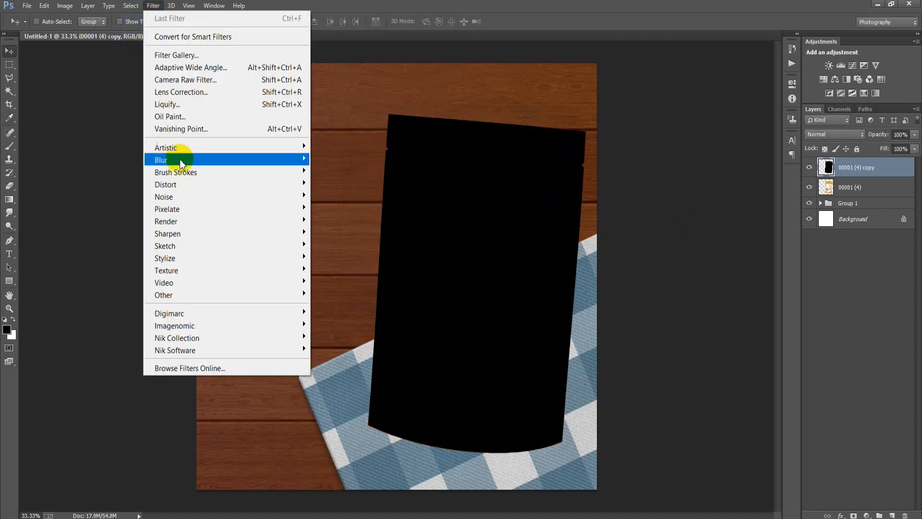
mouse_move(180, 160)
click(355, 250)
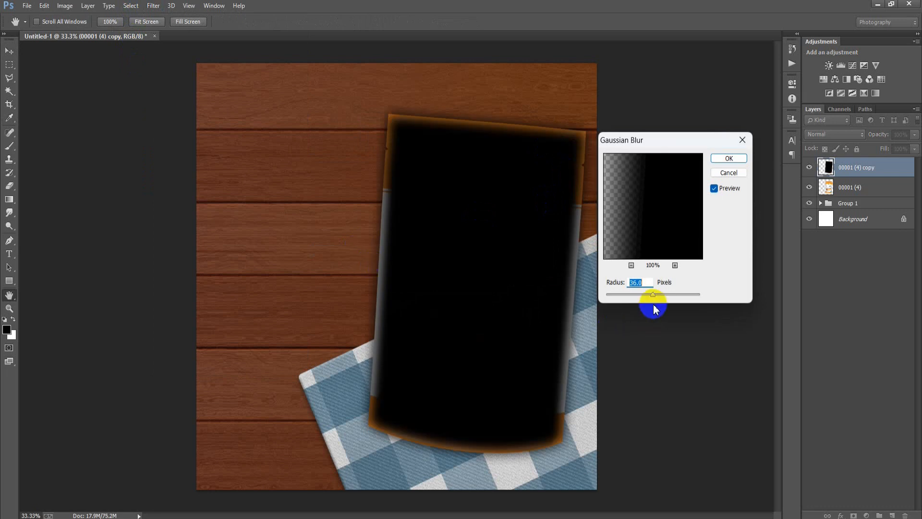
drag(662, 296, 658, 298)
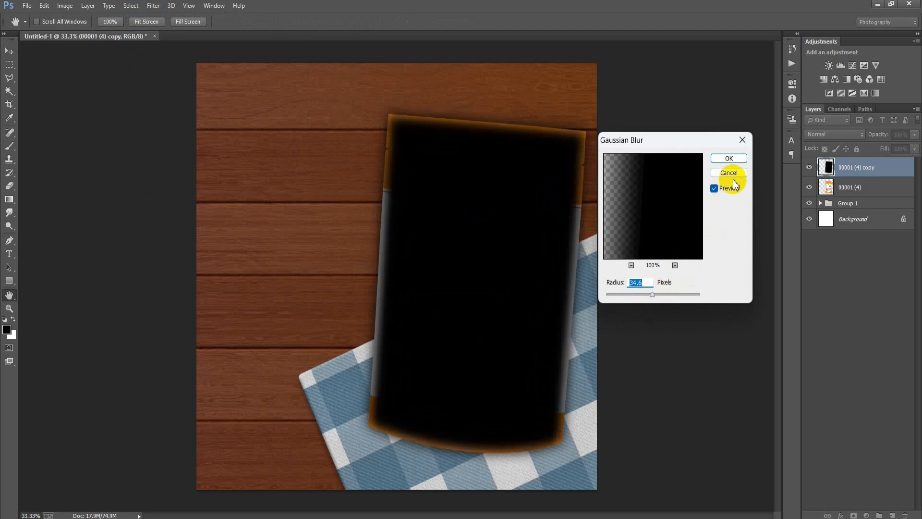
click(728, 158)
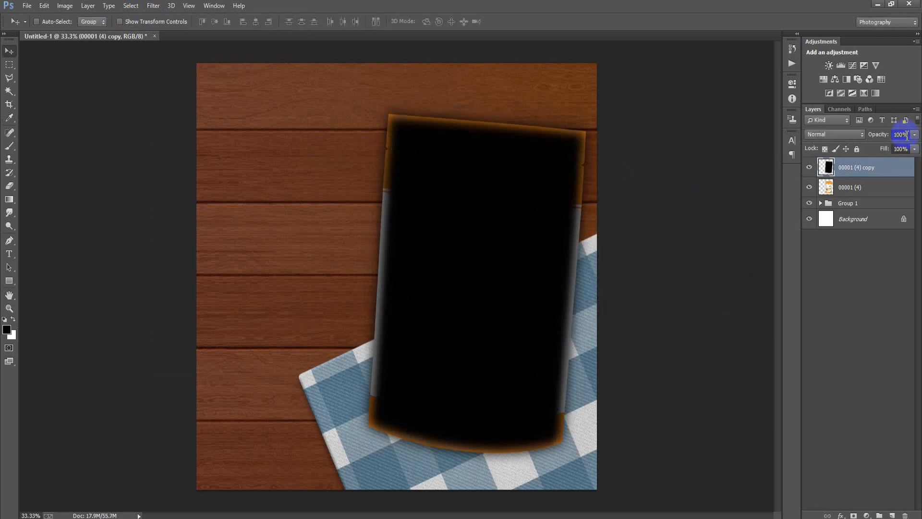
text(74)
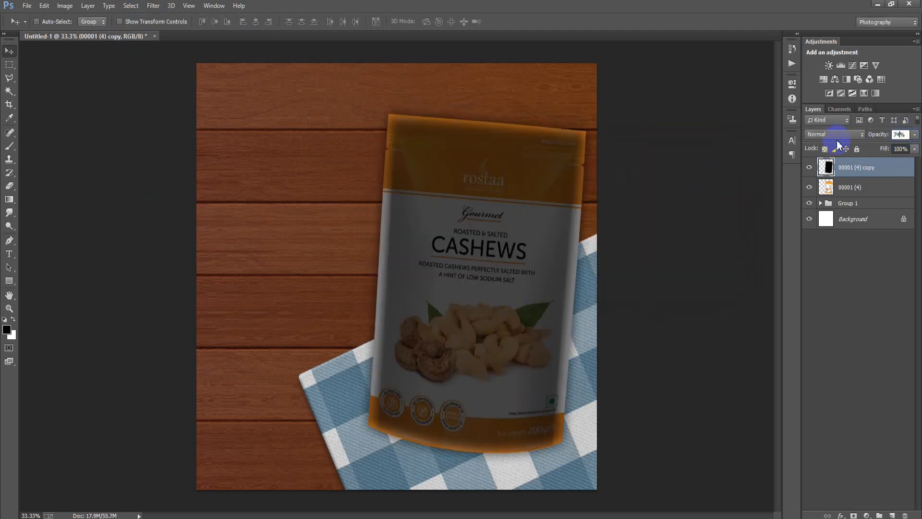
- Move the black copy beneath the pouch layer and offset it about 85 px right and 57 px down as a drop shadow
click(860, 173)
drag(869, 175, 872, 197)
drag(483, 369, 490, 375)
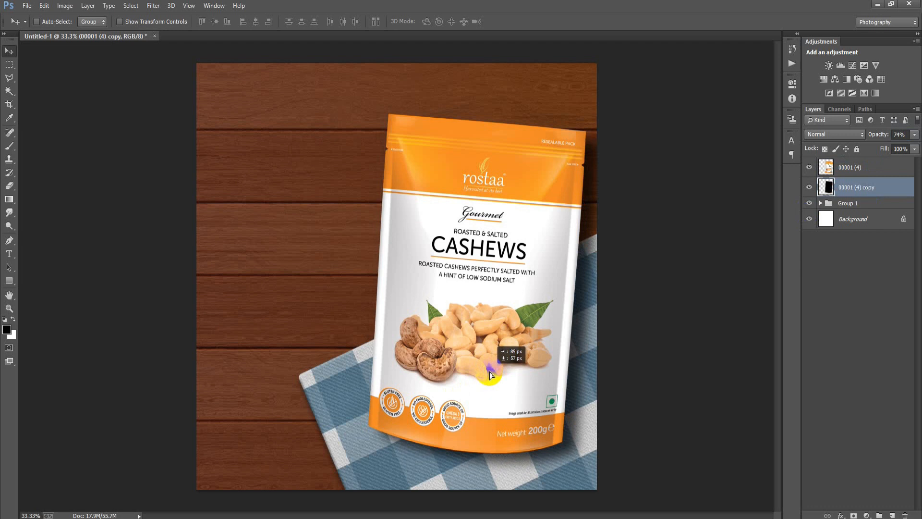
drag(490, 374, 490, 376)
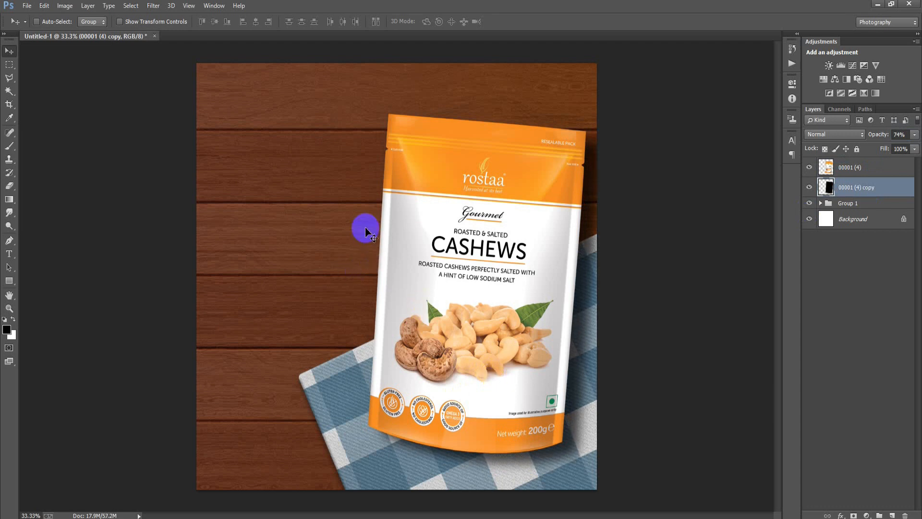
- Group the cashew pouch layer with its shadow copy
shift+click(866, 173)
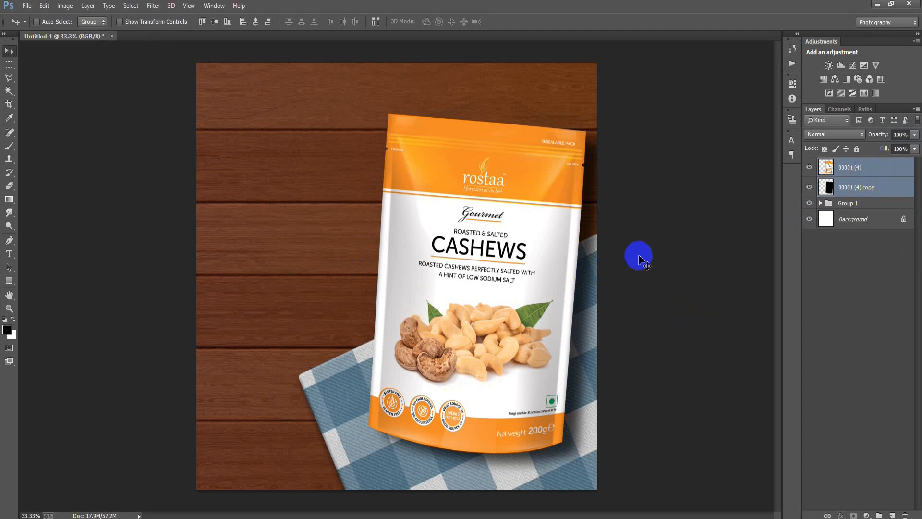
key(ctrl+g)
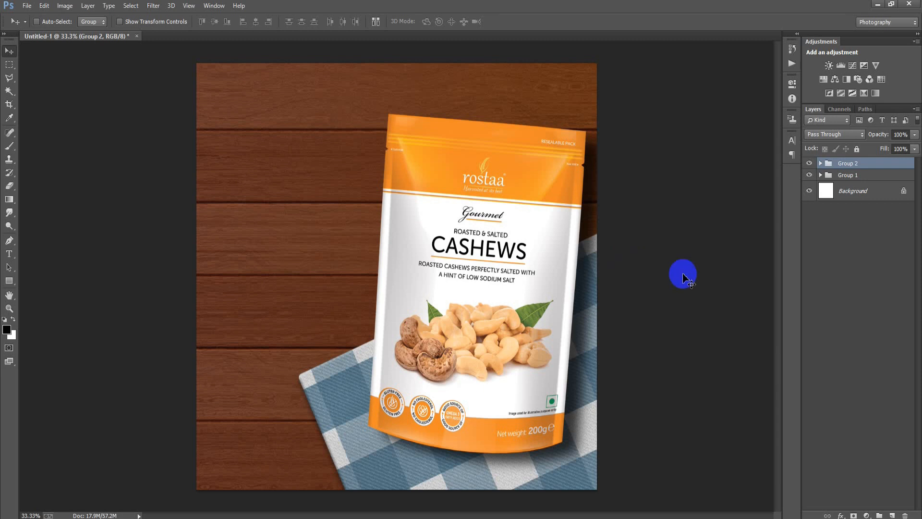
click(866, 515)
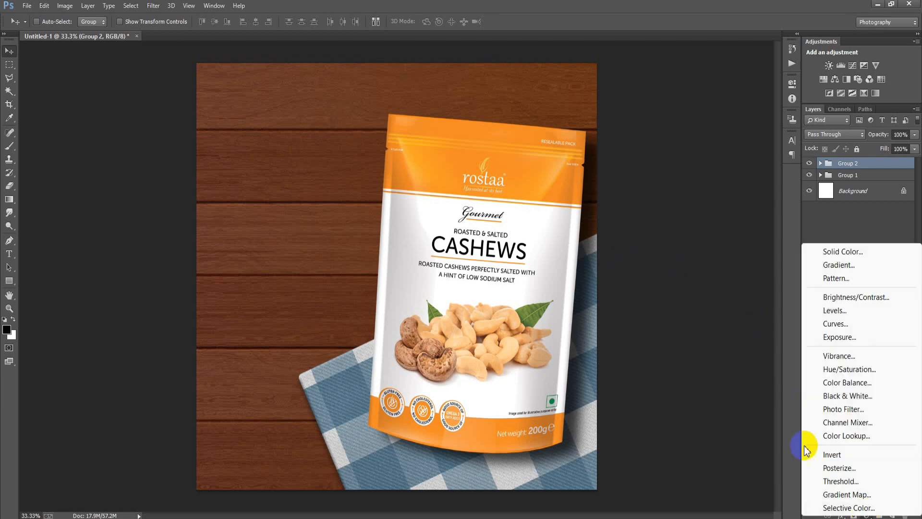
click(644, 377)
- Place the shading image 00001 (8) as a linked layer and scale it to about 210% so it covers the whole canvas
click(27, 6)
click(67, 200)
click(254, 213)
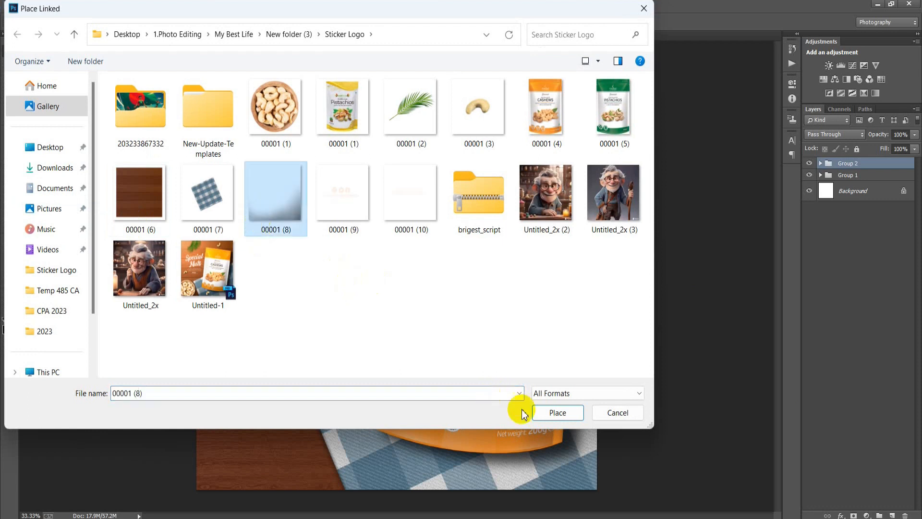
click(554, 416)
drag(488, 387, 593, 501)
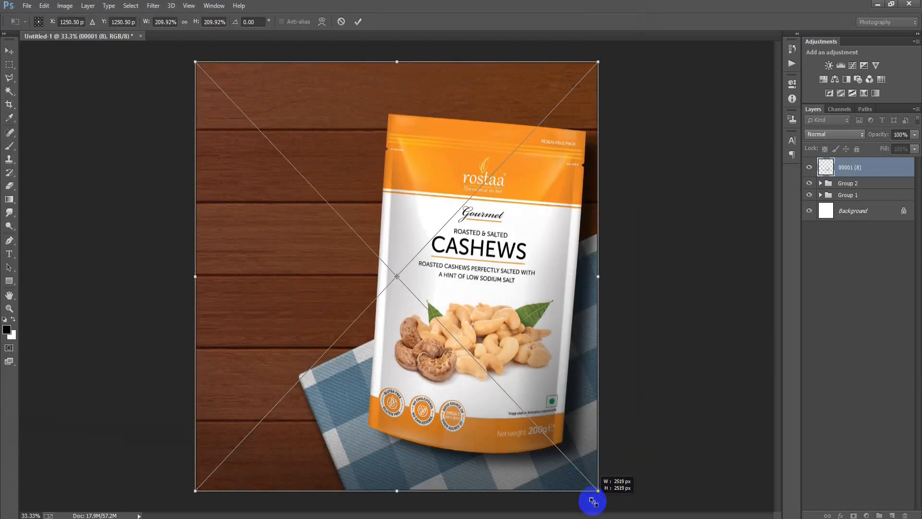
click(357, 22)
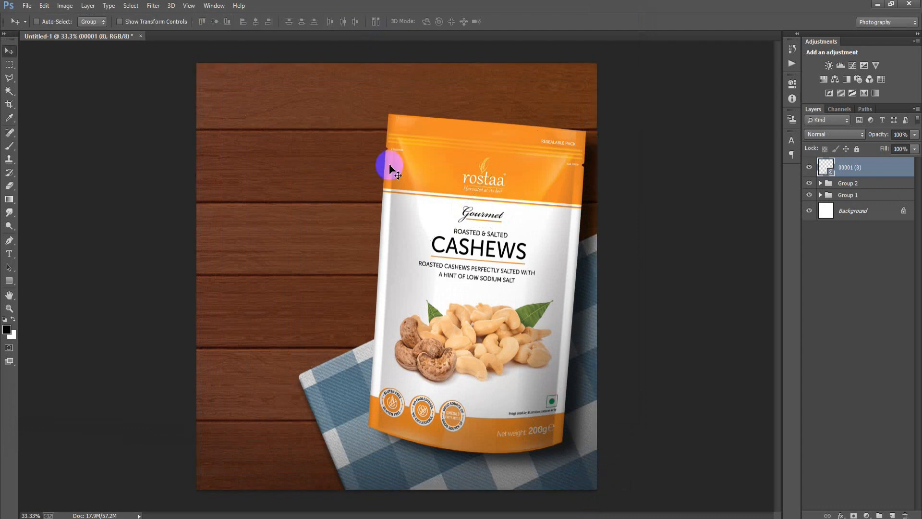
- Add a Gradient fill layer above the shading image and set the gradient's end color stop at 100% to CD895E
click(867, 515)
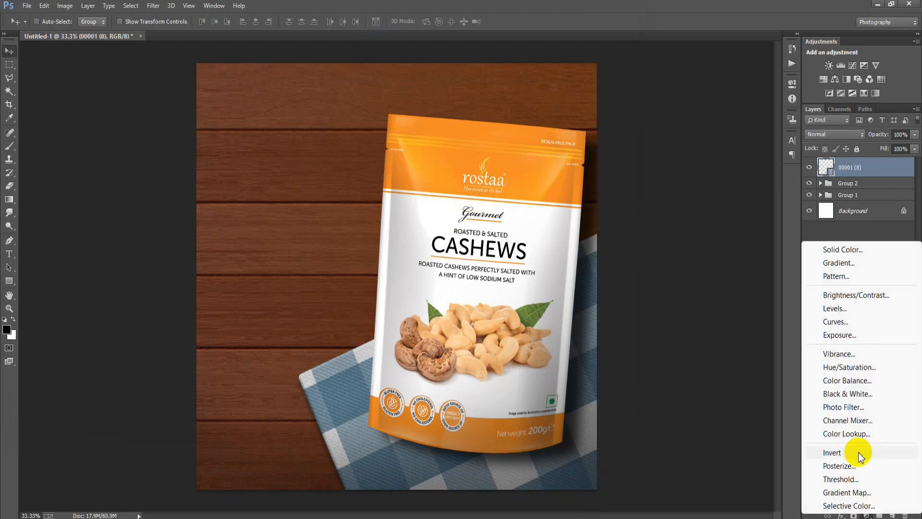
click(826, 264)
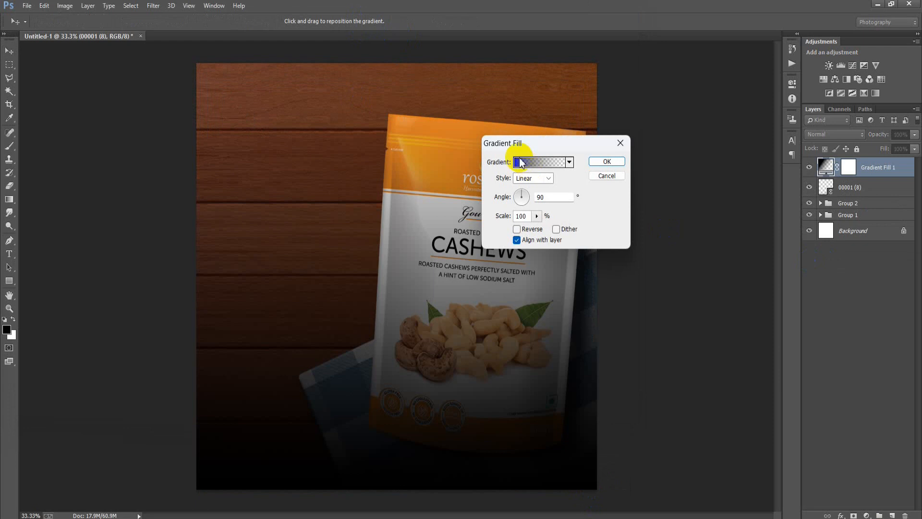
click(537, 160)
click(650, 293)
click(513, 330)
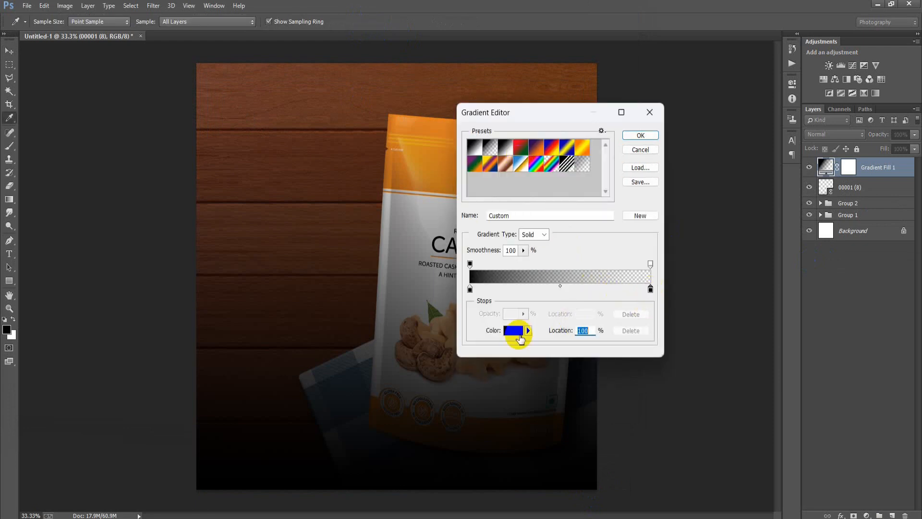
click(722, 263)
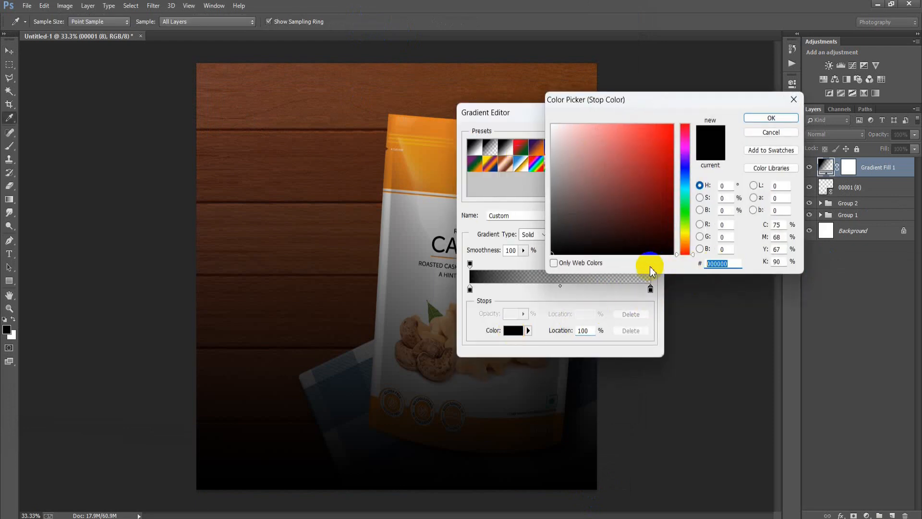
text(CD)
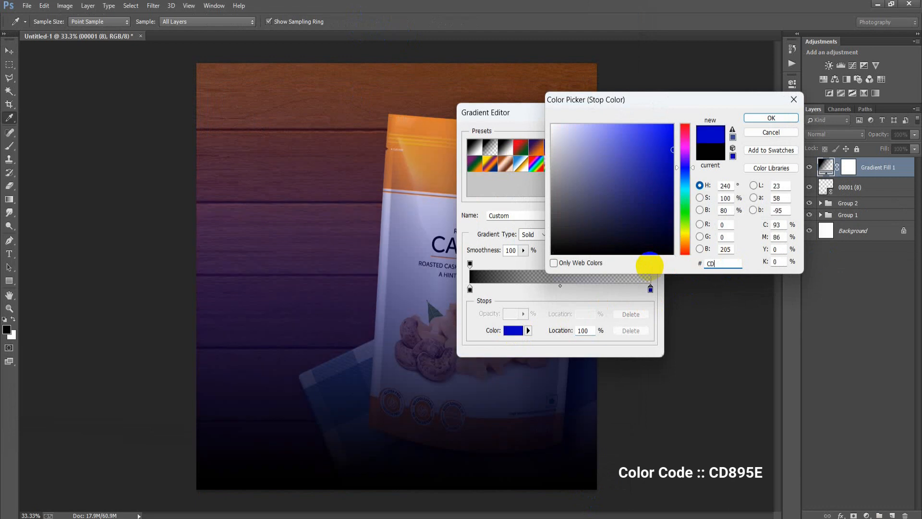
text(895E)
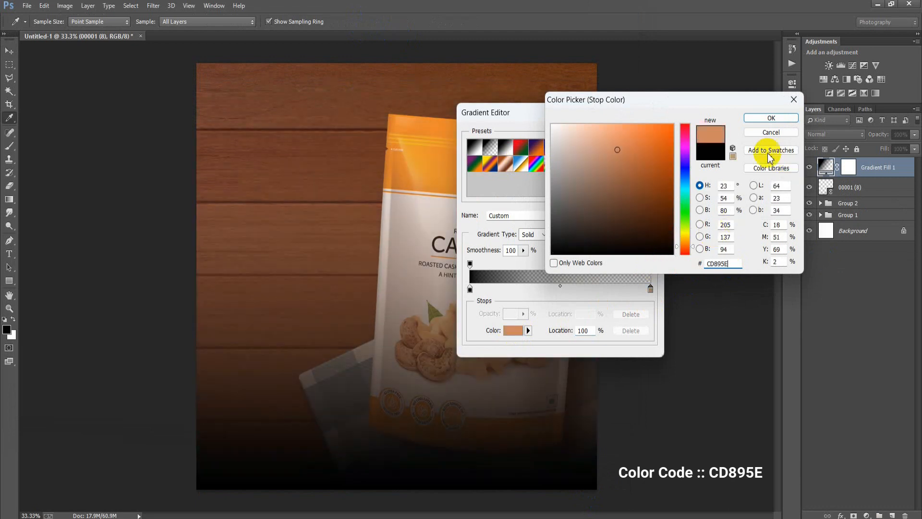
click(754, 118)
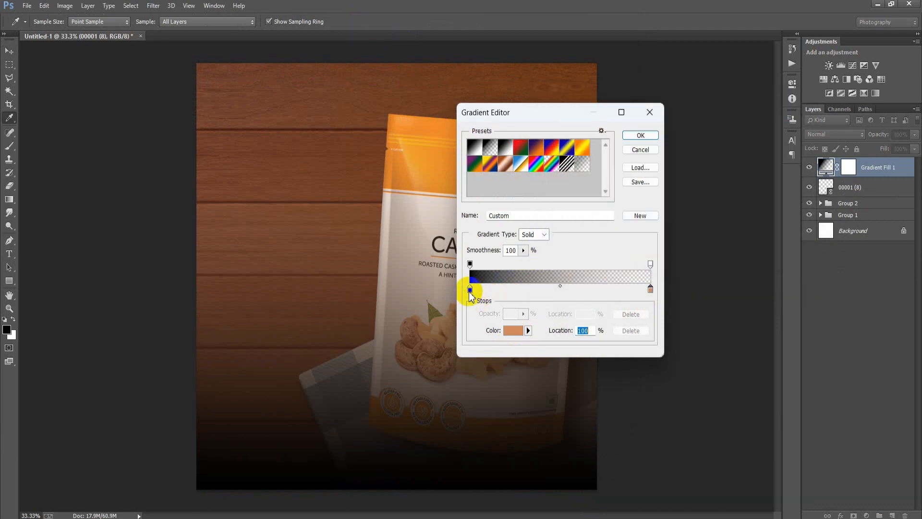
- Set the gradient's start color stop at 0% to CD895E and accept the edited gradient
click(470, 289)
click(512, 330)
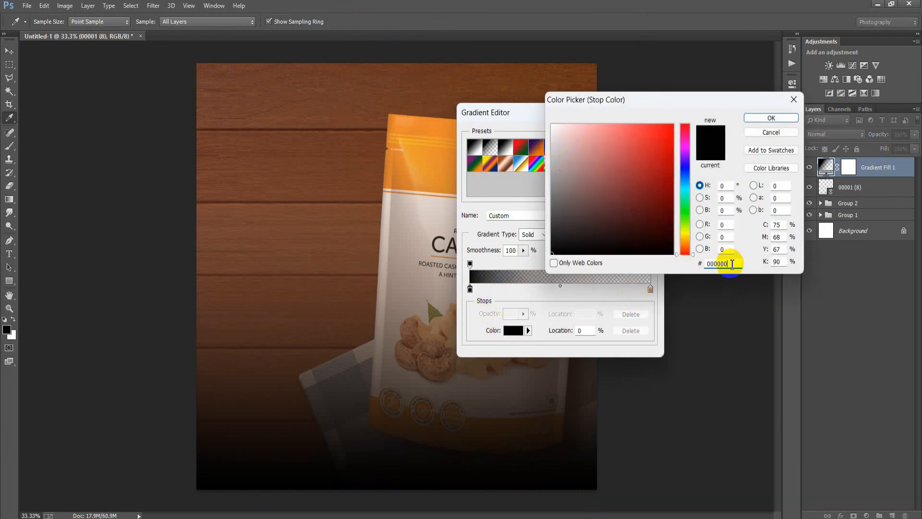
text(CD)
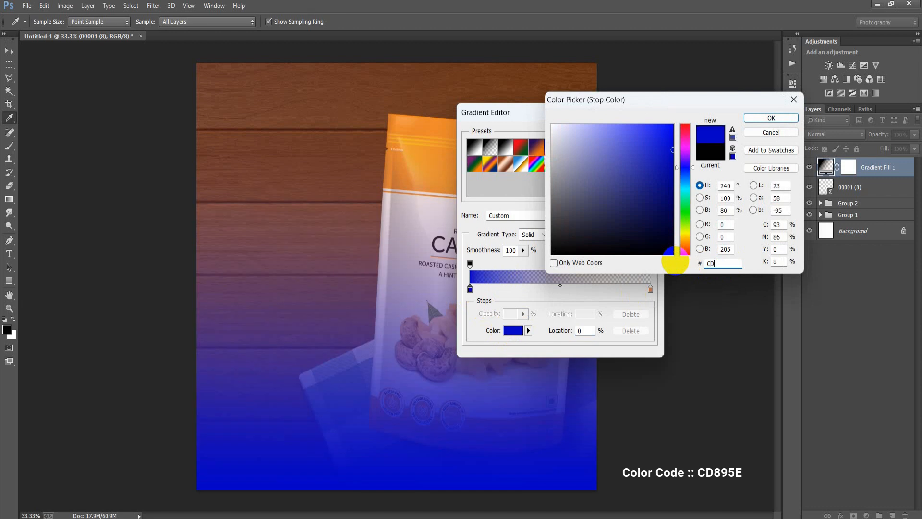
text(89)
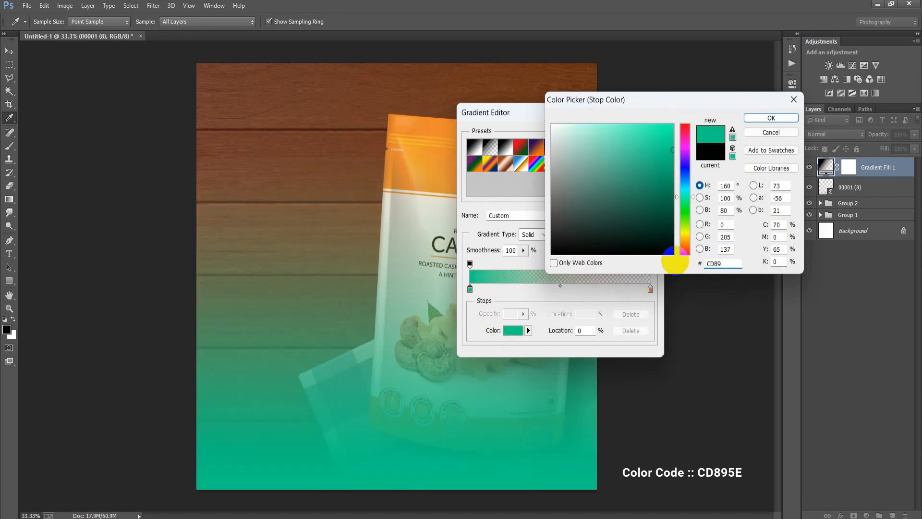
text(5E)
click(763, 118)
click(640, 131)
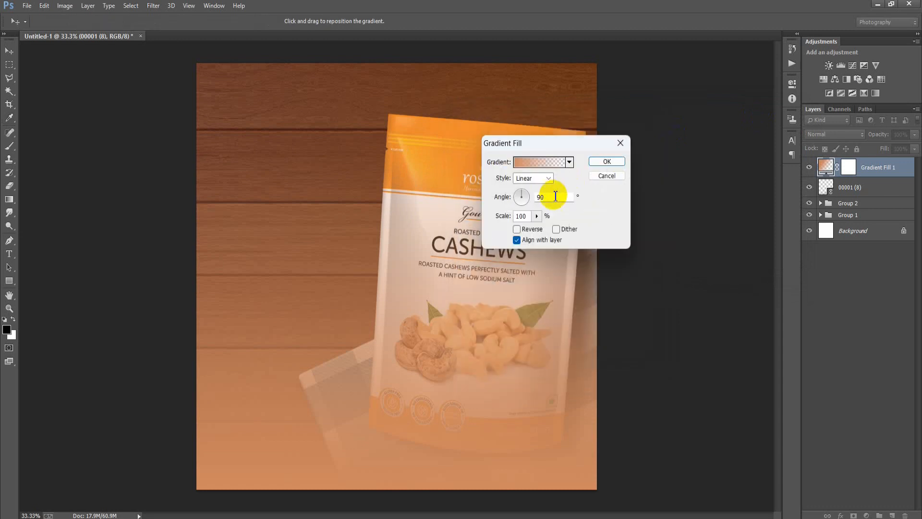
- Make the gradient fill radial with a 221% scale and move its center toward the canvas's upper-left corner
click(549, 178)
click(528, 197)
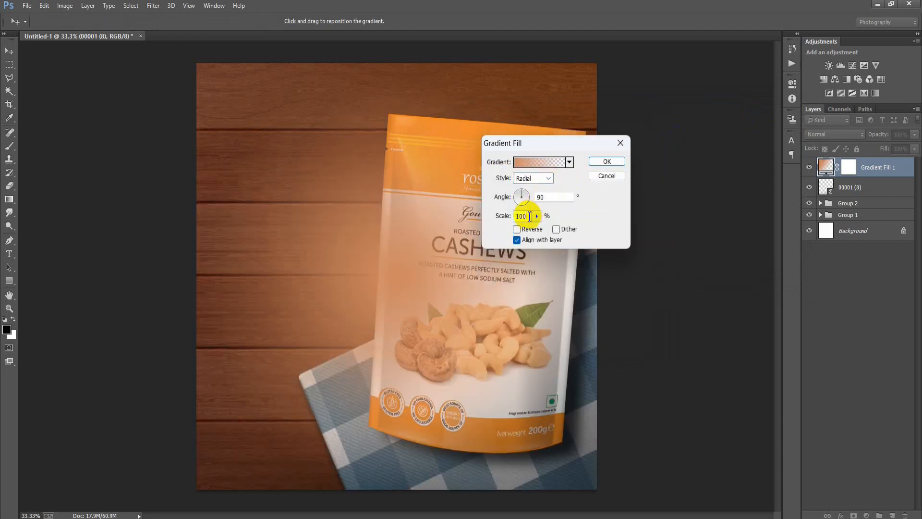
text(221)
mouse_move(434, 253)
mouse_down()
mouse_move(313, 189)
mouse_move(251, 123)
mouse_move(298, 171)
mouse_move(260, 136)
mouse_move(271, 150)
mouse_move(235, 137)
mouse_up()
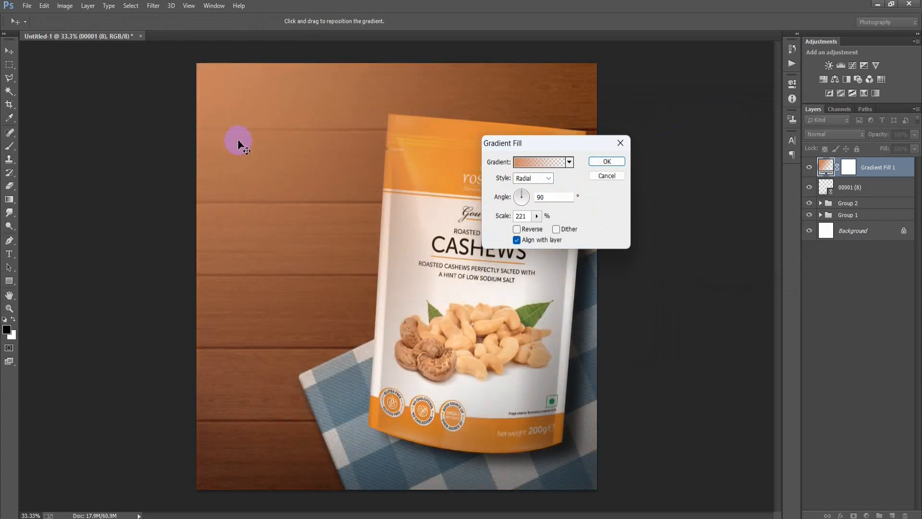
click(606, 161)
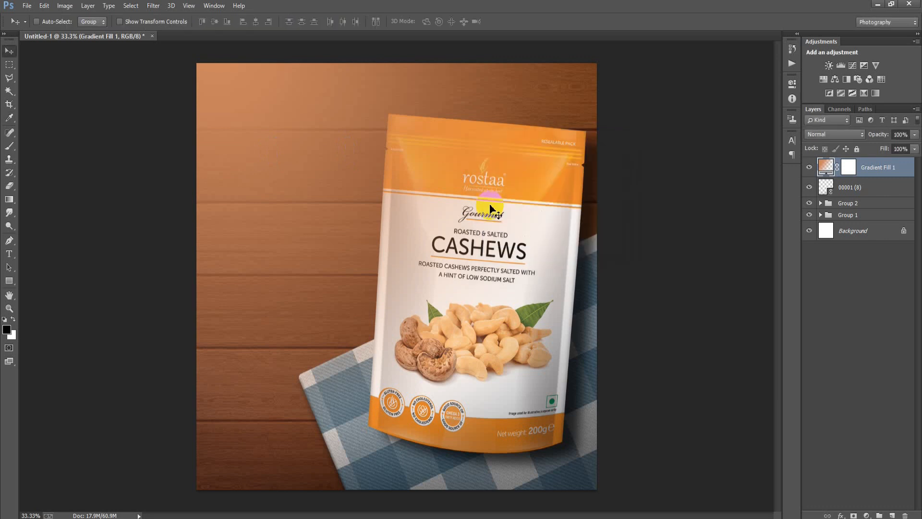
- Set the gradient fill layer's blend mode to Linear Dodge (Add) and its opacity to 84%
click(845, 135)
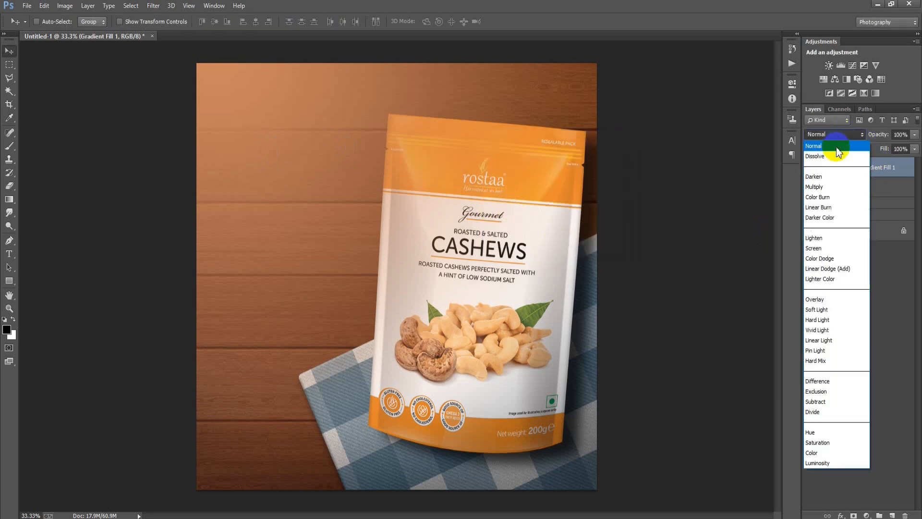
click(842, 269)
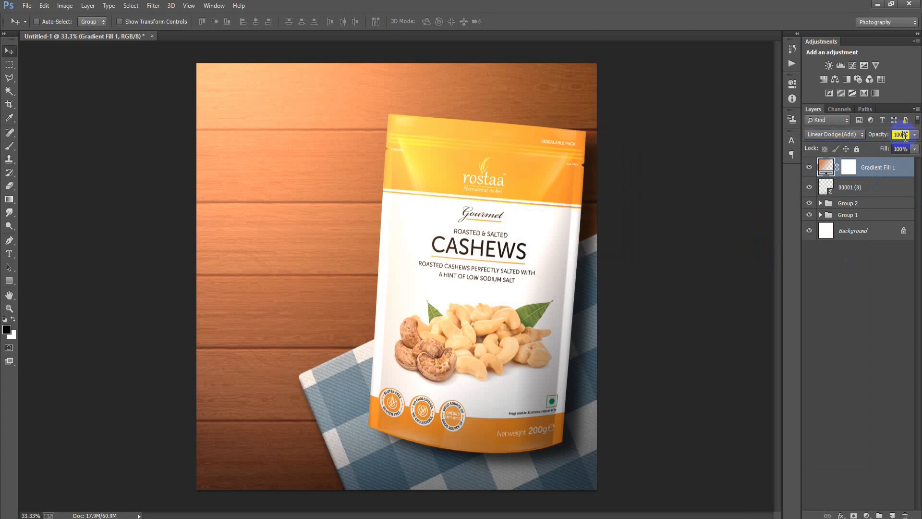
text(84)
key(Return)
- Shift the gradient glow slightly farther up and left, and group the gradient fill with the shading image layer
double_click(826, 167)
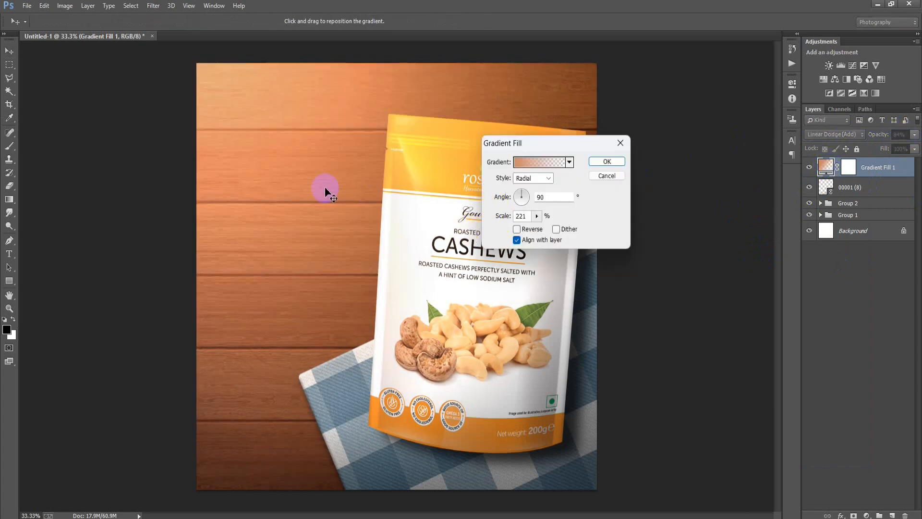
drag(323, 189, 282, 163)
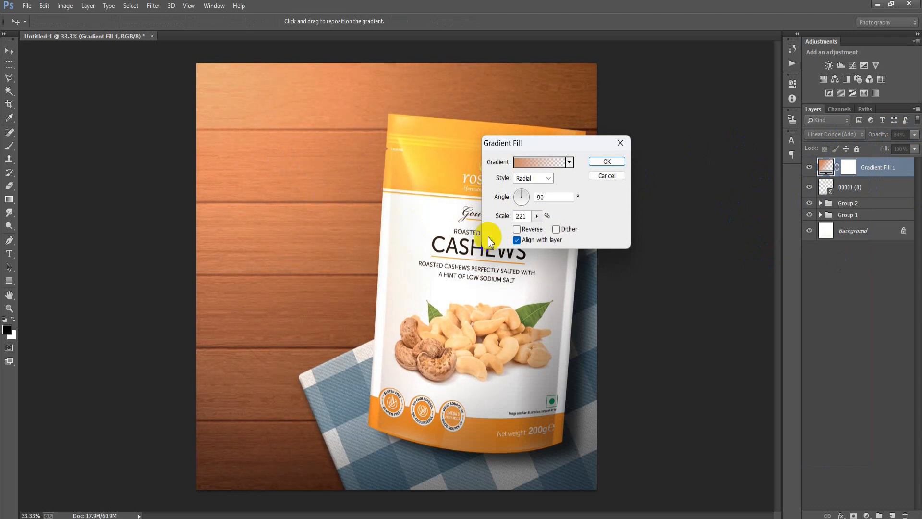
click(607, 162)
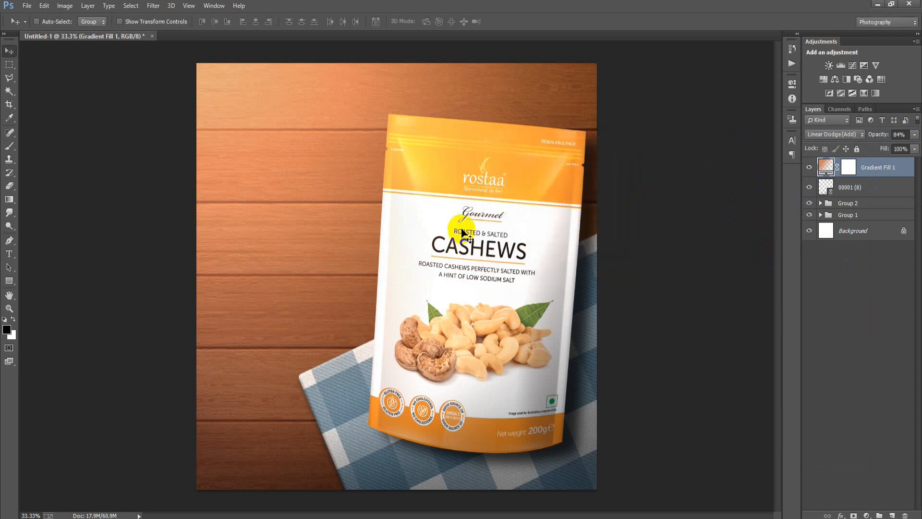
shift+click(863, 187)
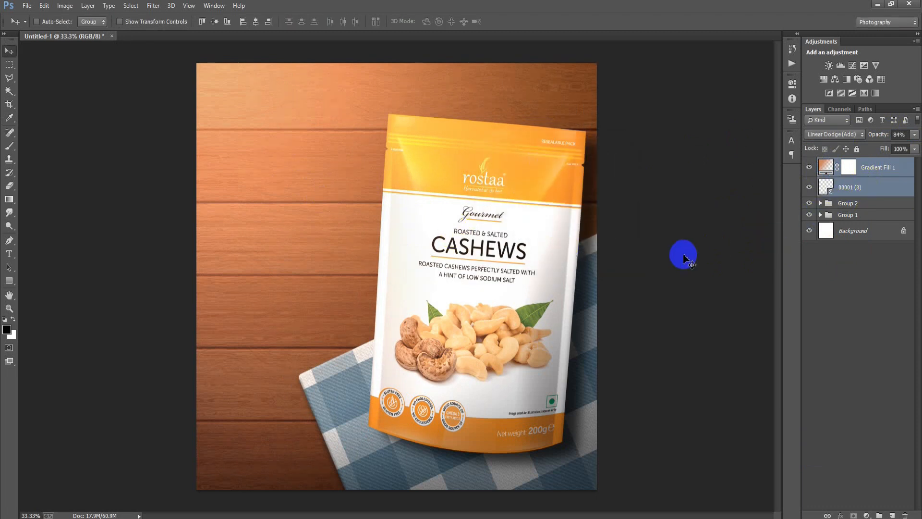
key(ctrl+g)
- Place the cashew bowl image 00001 (1) as a linked layer at about 20% scale, partly cropped by the canvas's lower-left corner
click(27, 6)
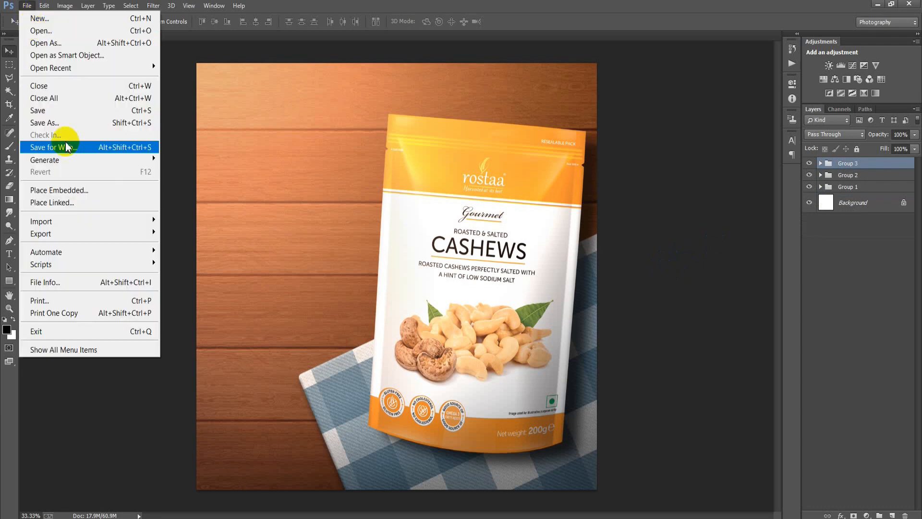
click(78, 202)
click(285, 146)
click(558, 414)
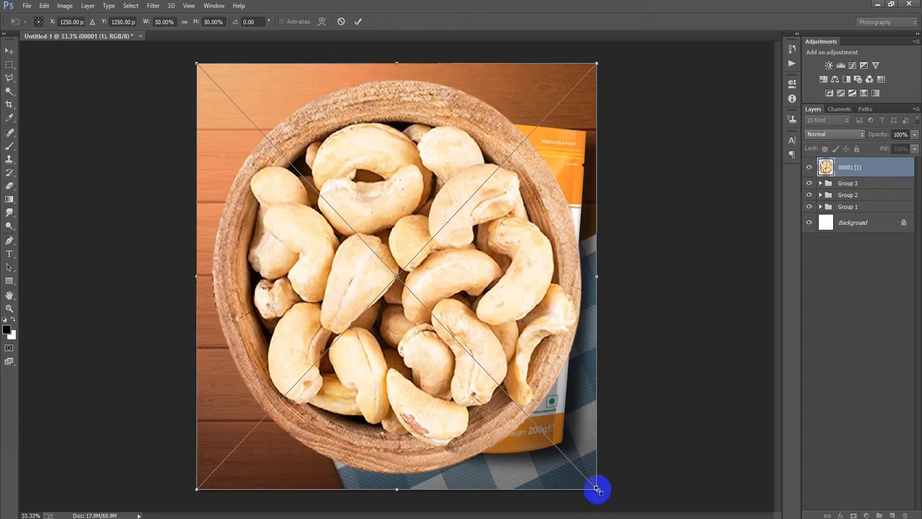
drag(596, 489, 450, 319)
drag(399, 302, 269, 420)
drag(307, 448, 377, 508)
drag(307, 405, 284, 441)
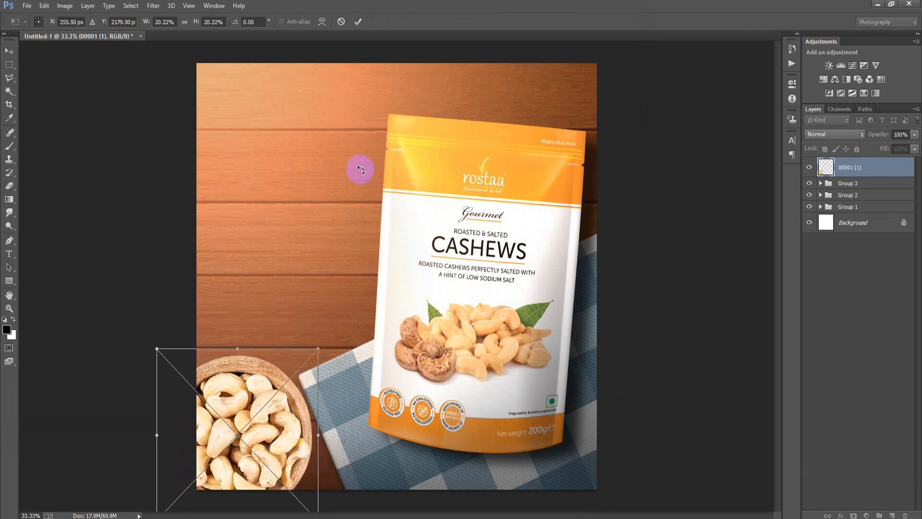
click(359, 20)
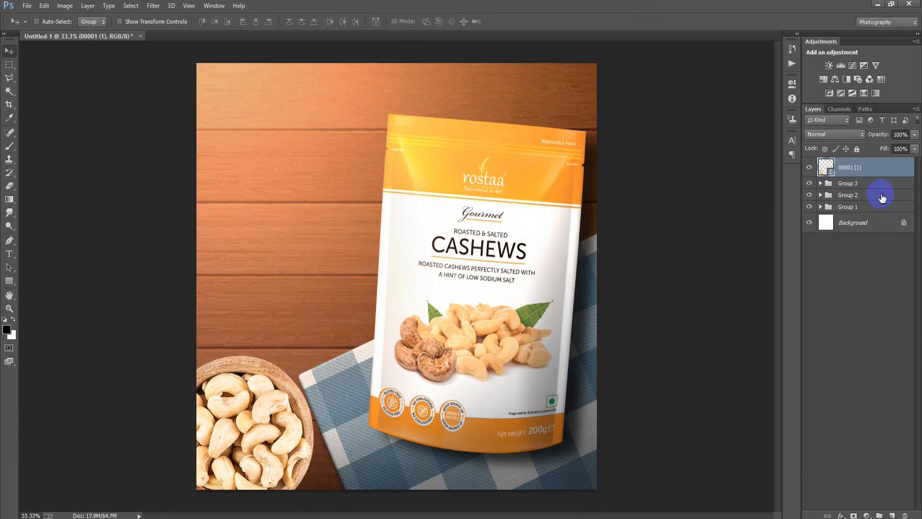
- Give the cashew bowl a Multiply drop shadow with reduced opacity, 121° angle, 44 px distance and 84 px size, and collapse its effects list
double_click(880, 167)
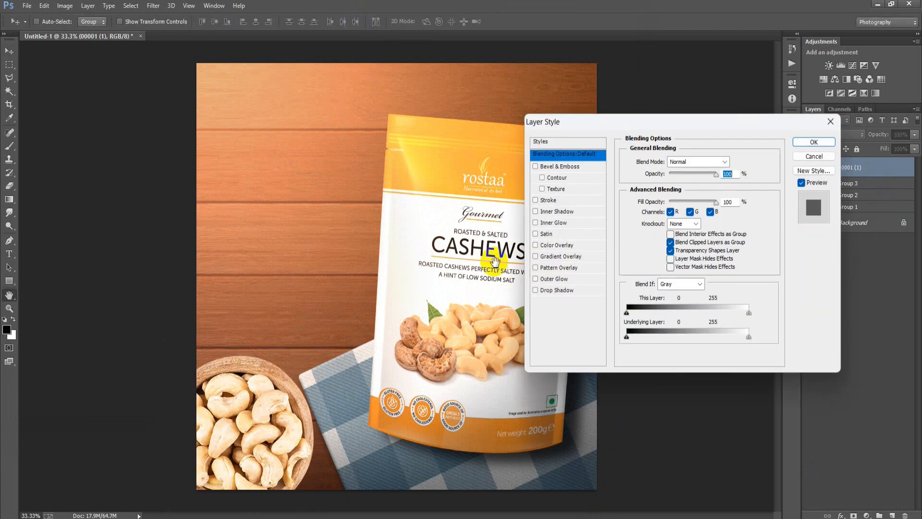
click(557, 291)
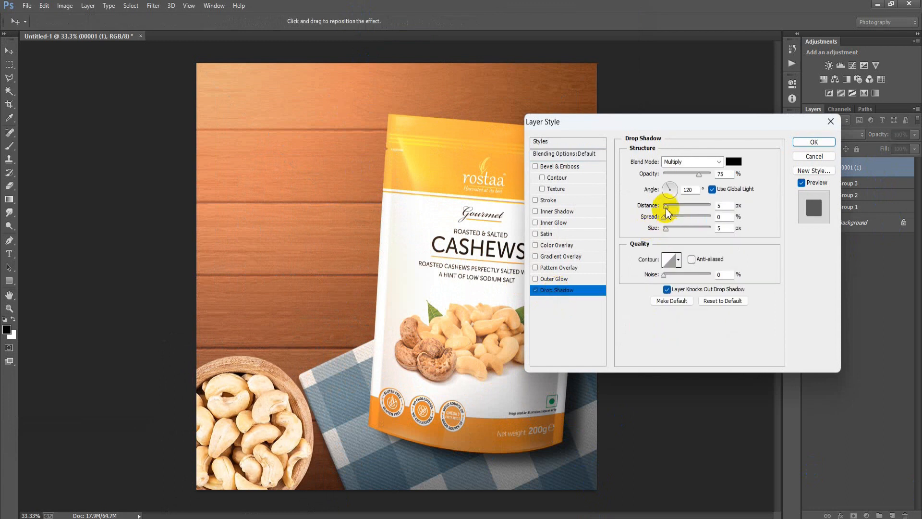
drag(667, 229, 682, 231)
click(299, 420)
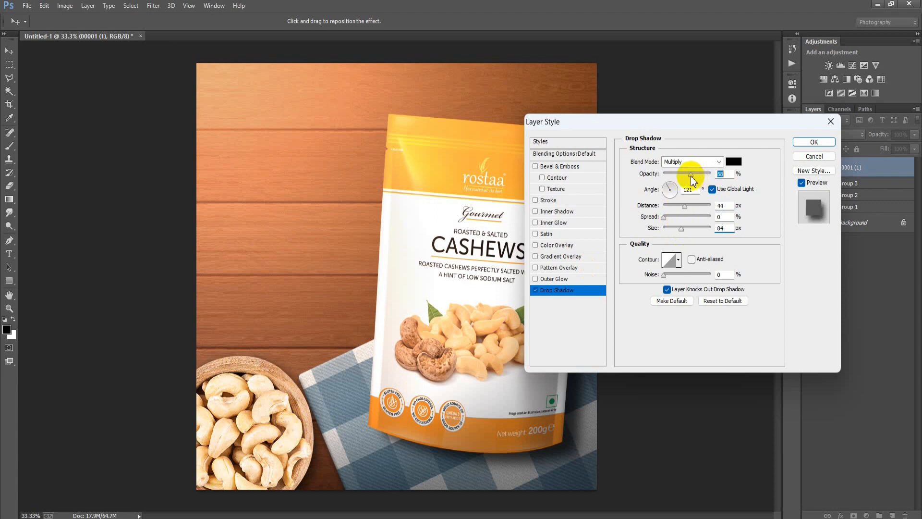
click(810, 141)
click(911, 172)
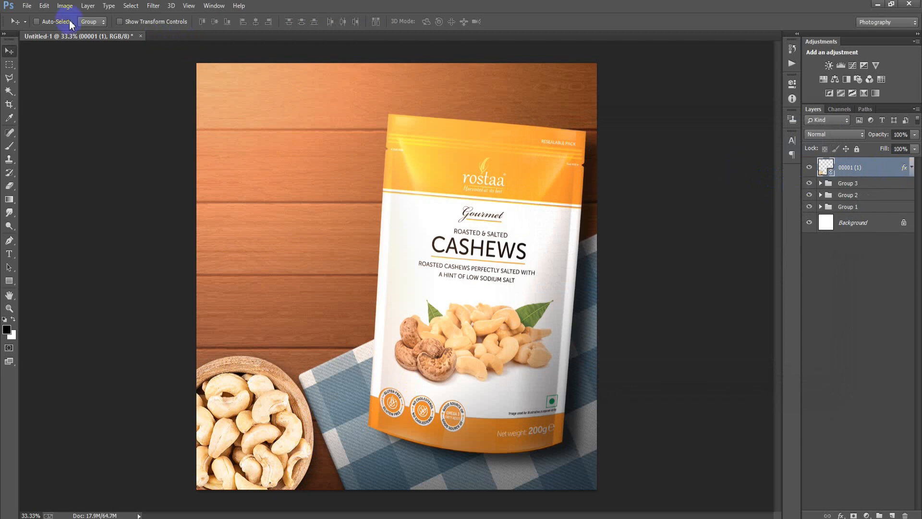
- Place the single cashew image 00001 (3) as a linked layer, scaled to about 4% and rotated counterclockwise, on the wood above the bowl
click(27, 6)
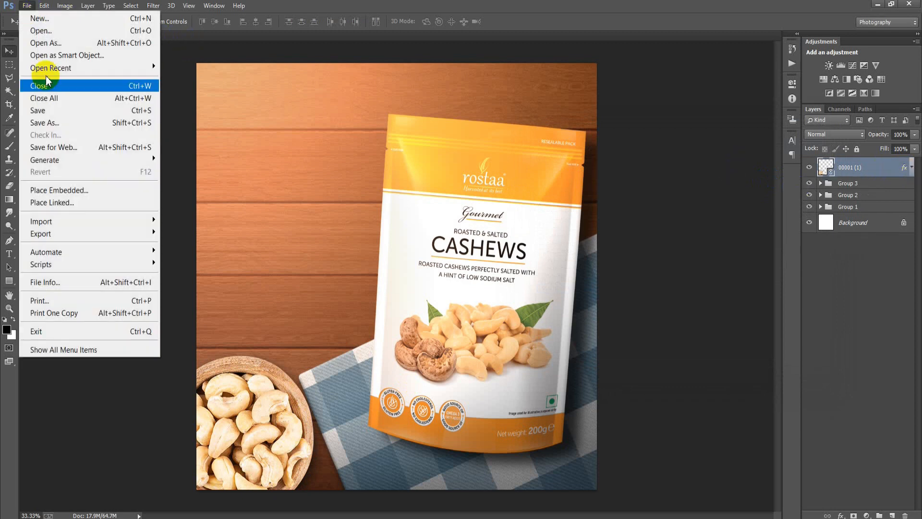
click(72, 200)
click(453, 144)
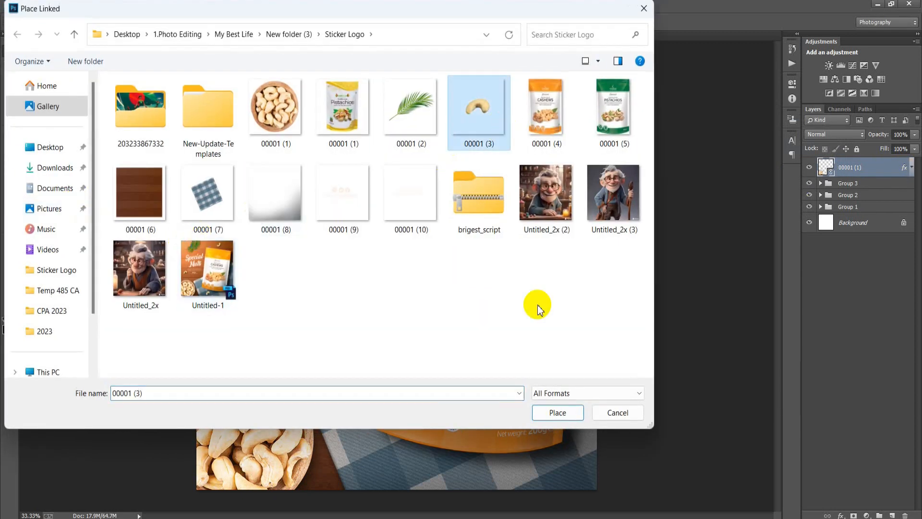
click(555, 412)
drag(596, 344, 497, 343)
drag(497, 490, 446, 312)
drag(457, 353, 468, 345)
drag(398, 276, 269, 299)
drag(305, 354, 319, 355)
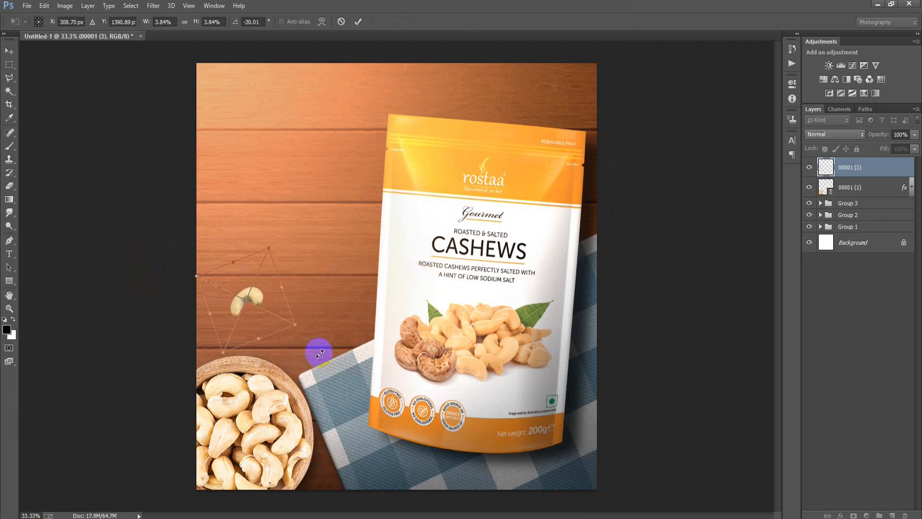
click(358, 22)
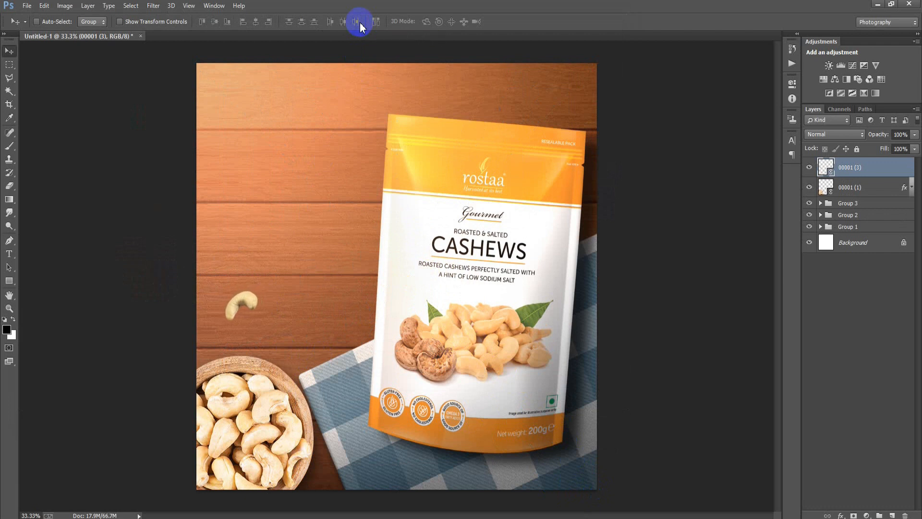
- Give the single cashew a Multiply drop shadow with reduced opacity, 18 px distance and 35 px size, and duplicate it onto the cloth below the pouch
double_click(879, 178)
click(557, 289)
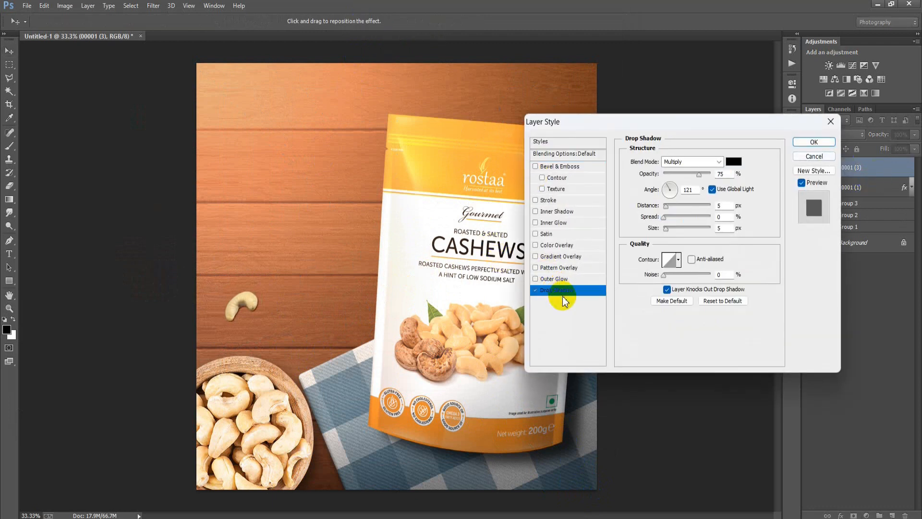
drag(672, 210, 672, 229)
drag(699, 174, 692, 176)
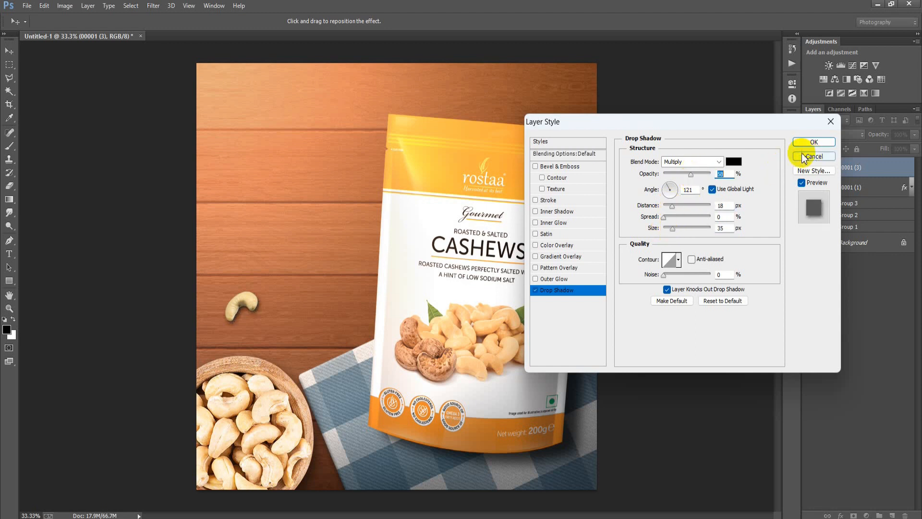
click(812, 143)
drag(243, 308, 426, 471)
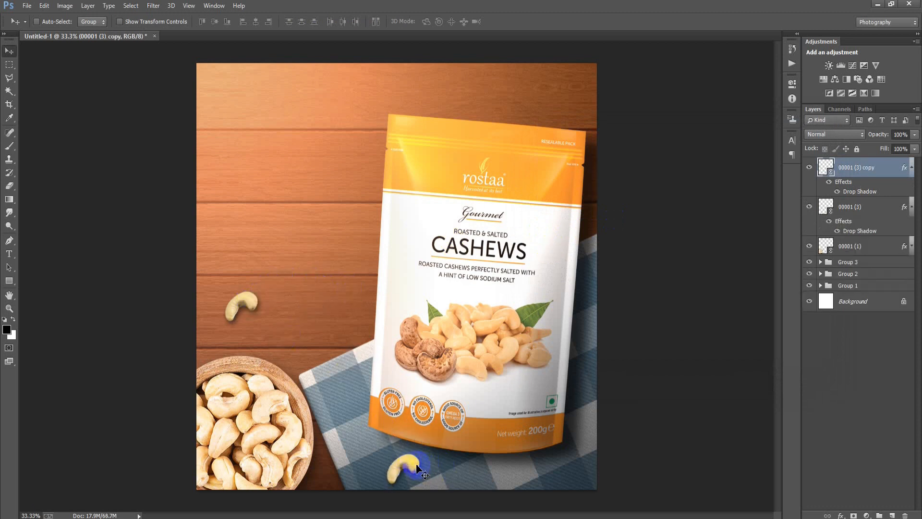
- Place the cashew image 00001 (3) again as a linked layer, scaled to about 4% and rotated about 143°, on the wood above the pouch
click(27, 6)
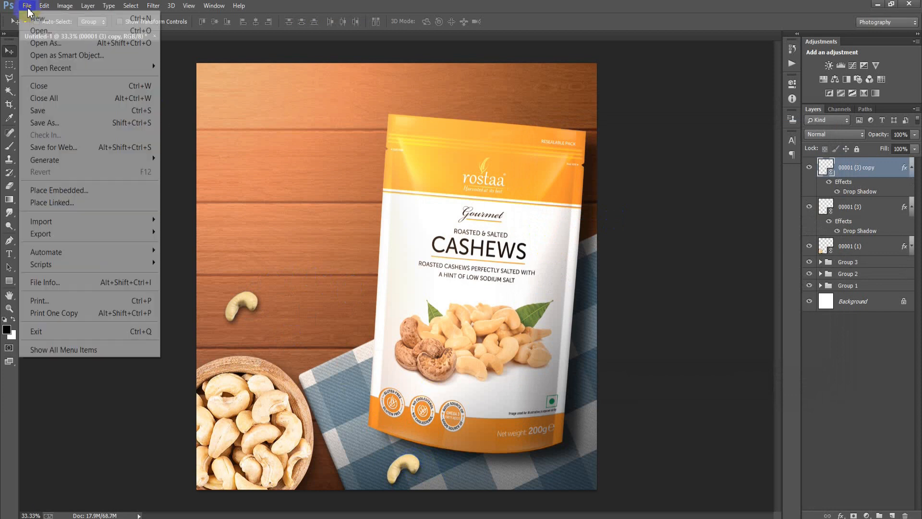
click(77, 213)
click(497, 115)
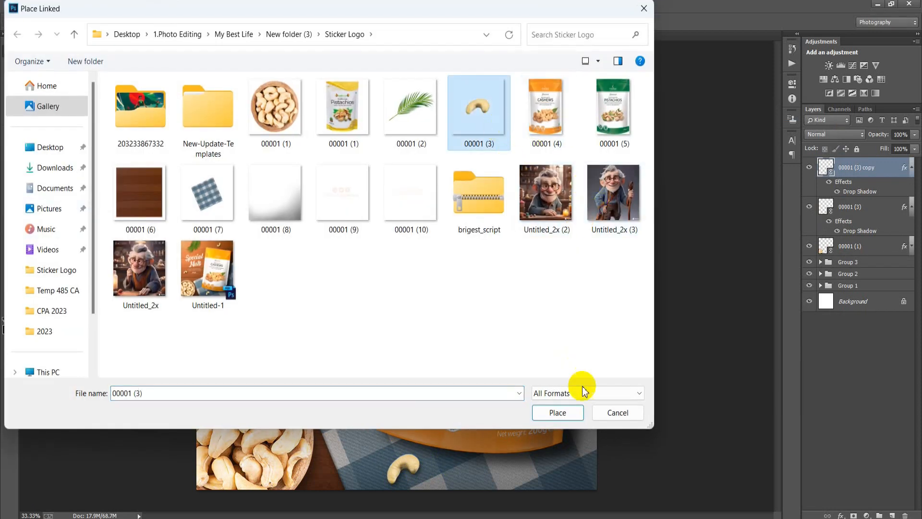
click(558, 413)
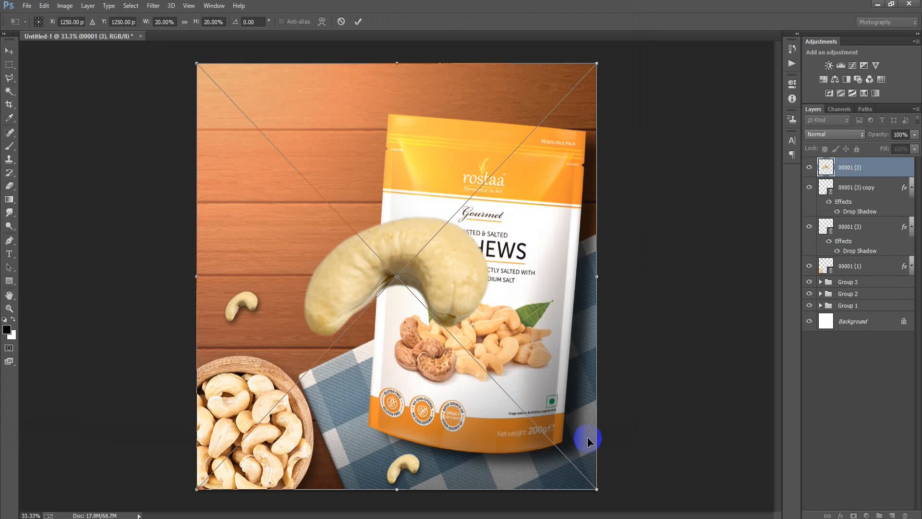
drag(596, 489, 468, 296)
drag(502, 331, 273, 240)
drag(429, 384, 462, 379)
drag(422, 307, 504, 124)
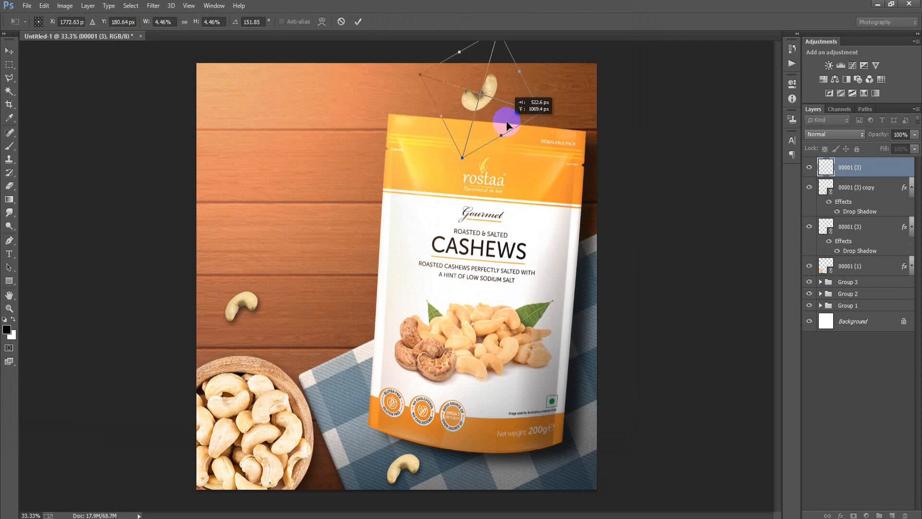
drag(466, 158, 492, 111)
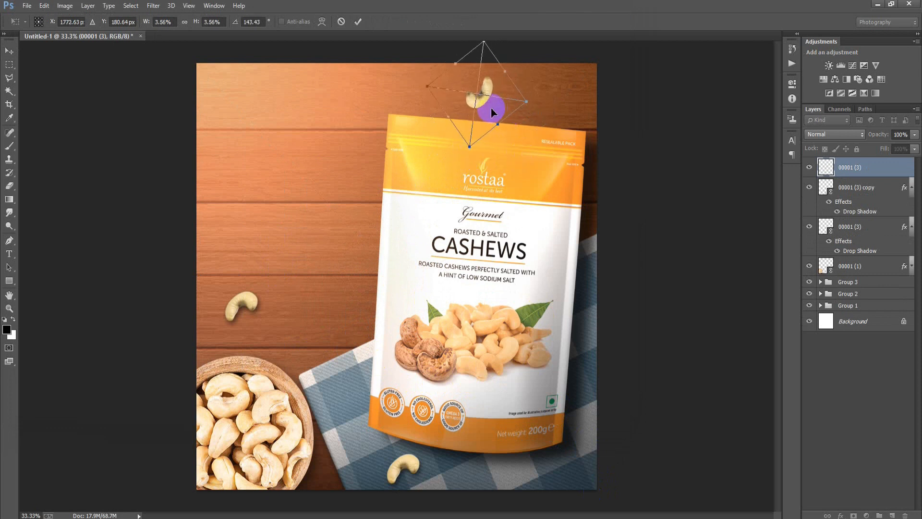
click(358, 21)
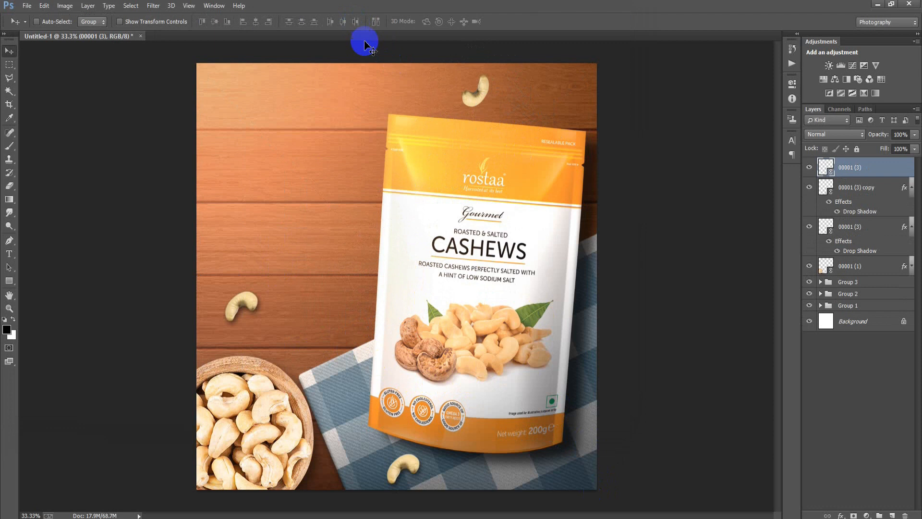
- Give the cashew above the pouch a Multiply drop shadow with about 55% opacity, 106° angle, 42 px distance and 43 px size
double_click(903, 171)
click(560, 290)
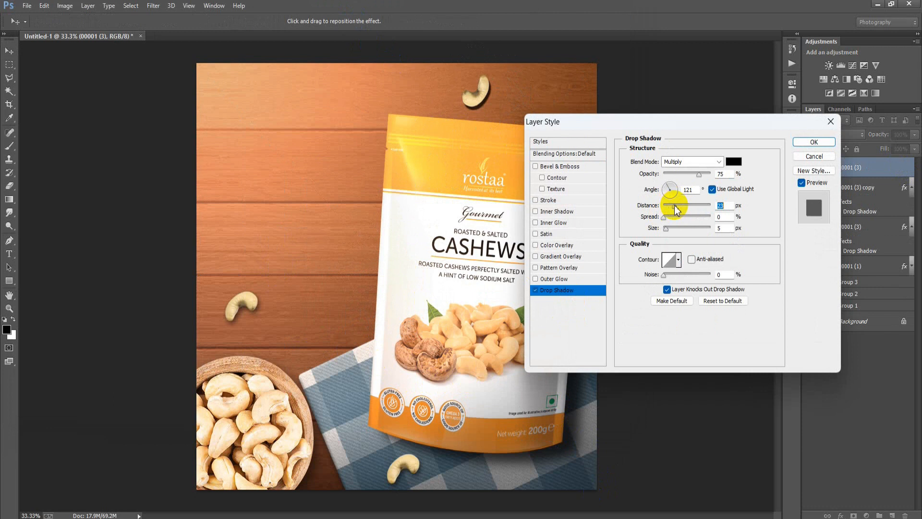
mouse_move(699, 174)
mouse_down()
mouse_move(679, 176)
mouse_move(690, 175)
mouse_up()
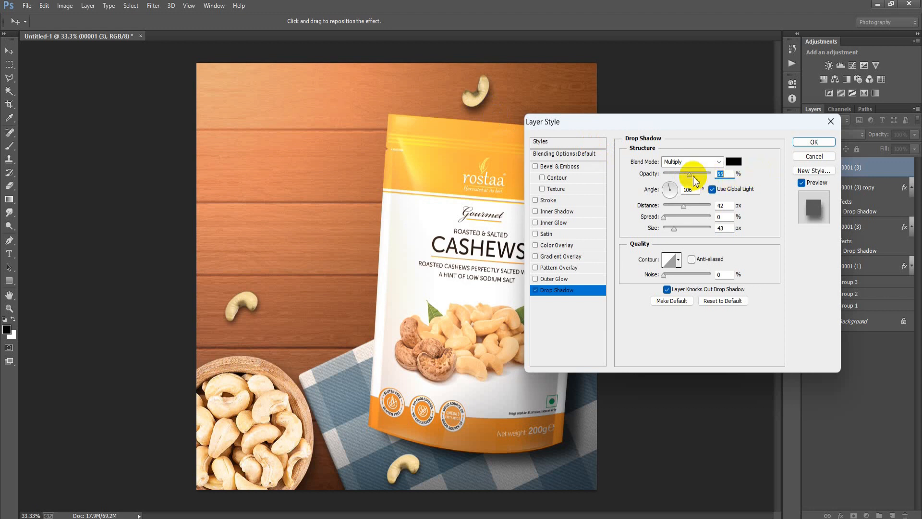
click(811, 142)
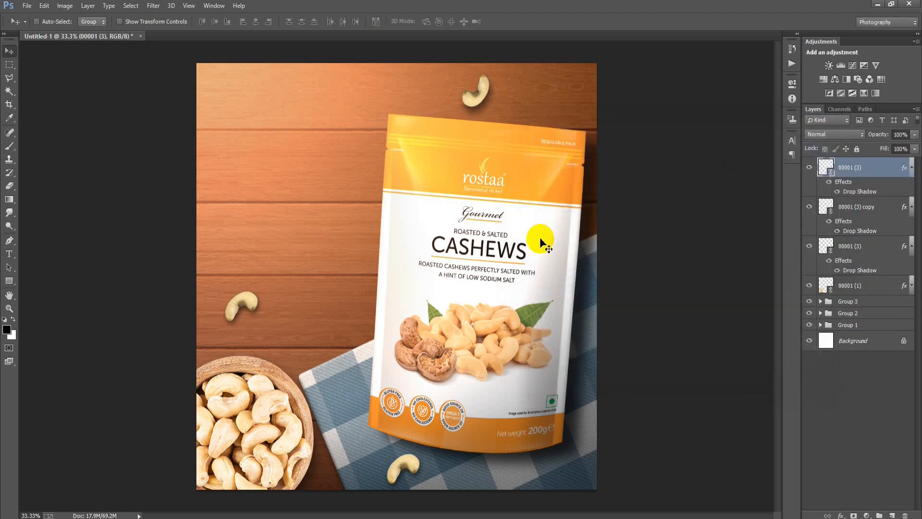
- Place the palm leaf image 00001 (2) as a linked layer at about 10.4% scale, rotated about 138°, partly cropped by the canvas's upper edge
click(26, 5)
click(59, 201)
click(401, 115)
click(557, 412)
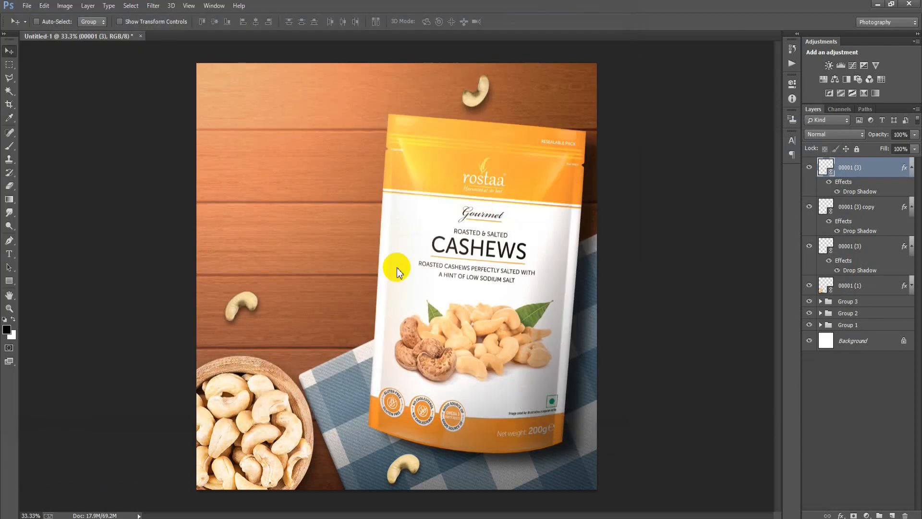
drag(658, 468, 206, 287)
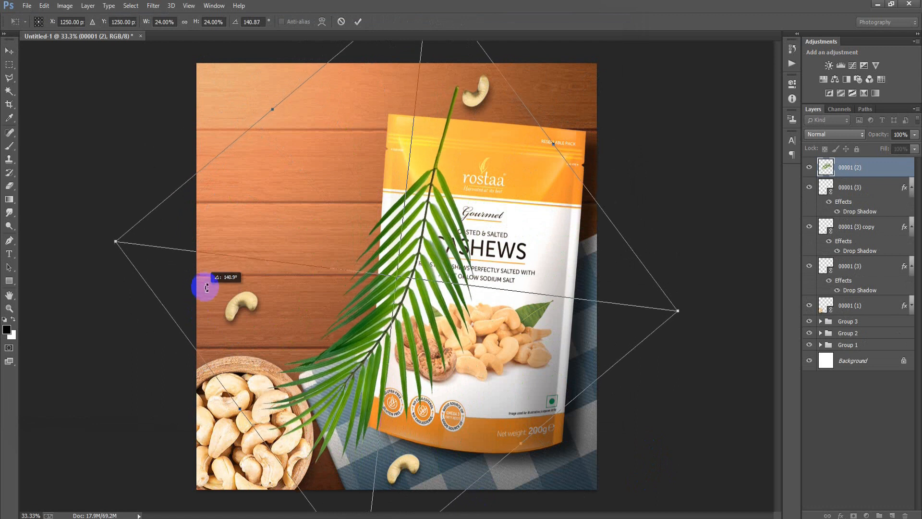
drag(479, 382, 304, 199)
drag(228, 413, 255, 236)
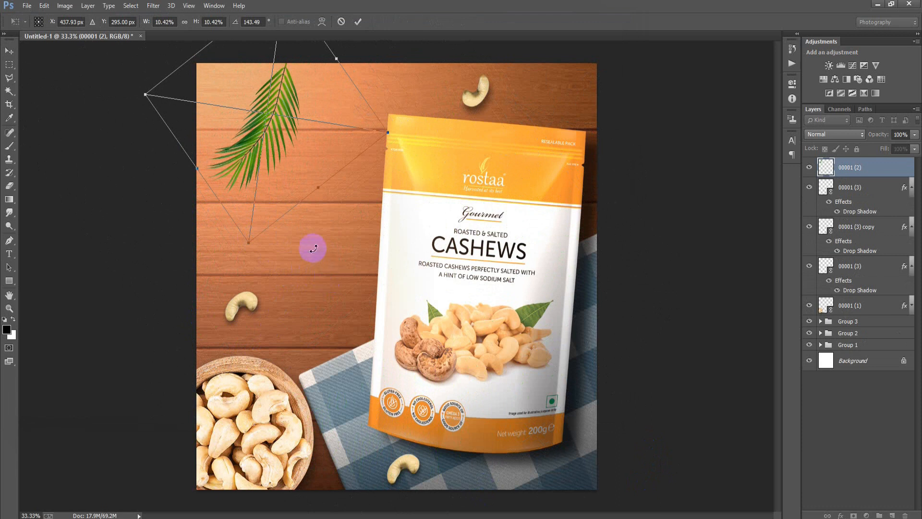
drag(313, 248, 287, 188)
drag(302, 156, 315, 130)
click(357, 22)
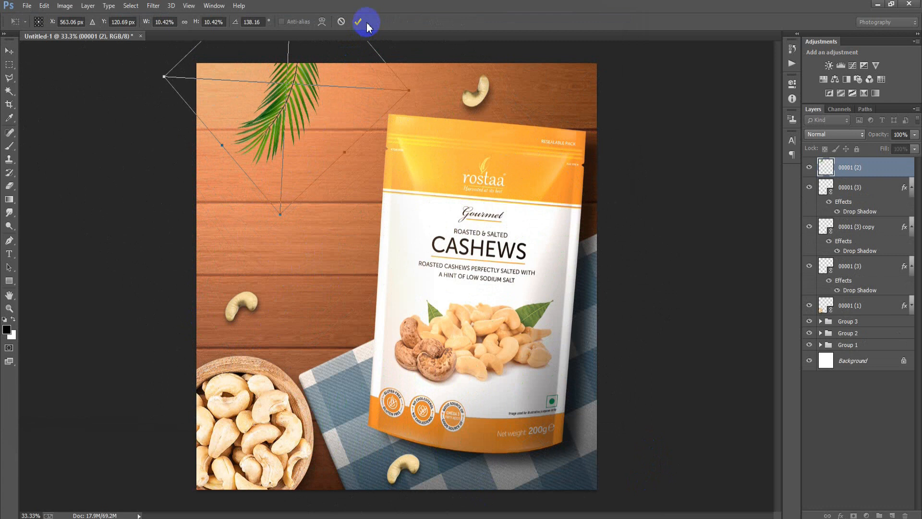
- Give the palm leaf a Multiply drop shadow with reduced opacity, 106° angle, 20 px distance and 27 px size
double_click(896, 172)
click(566, 289)
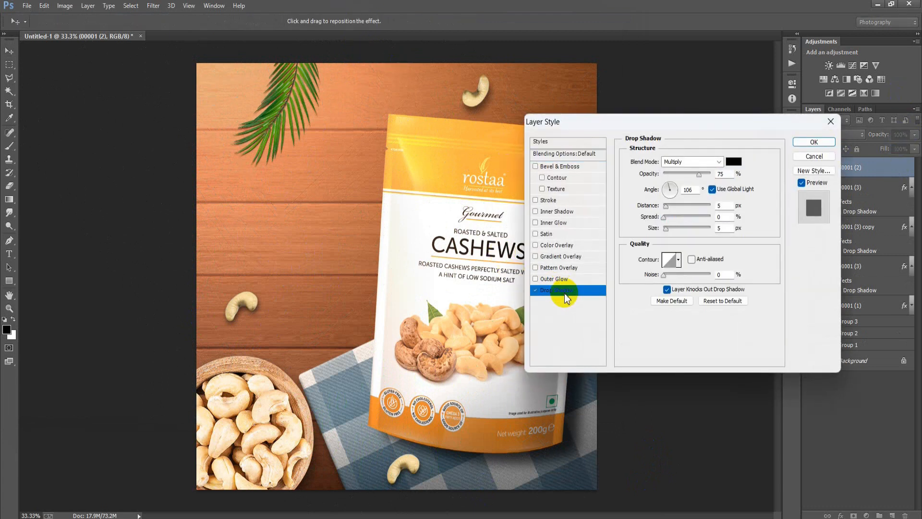
drag(662, 205, 670, 230)
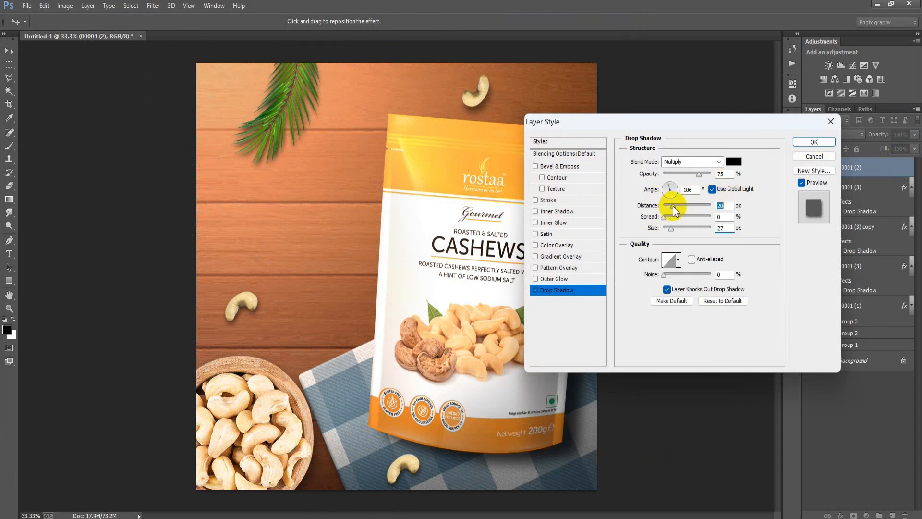
drag(700, 176, 691, 175)
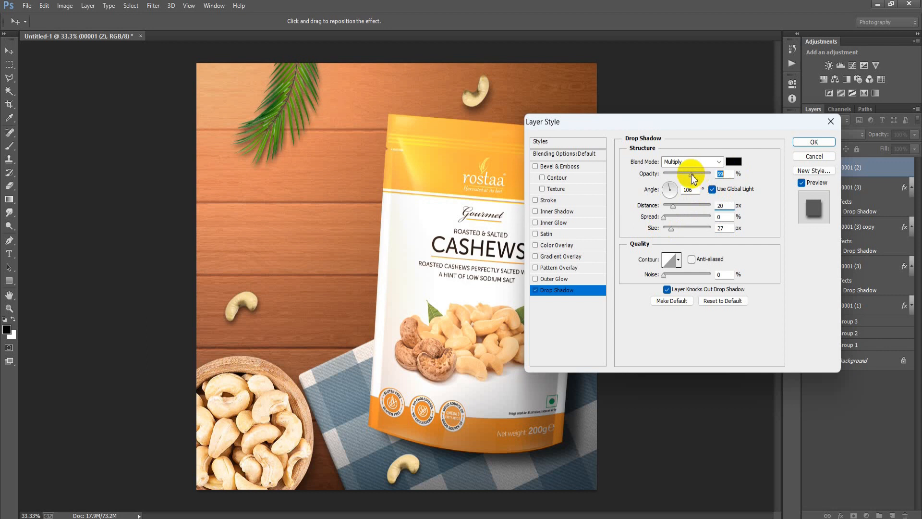
click(814, 142)
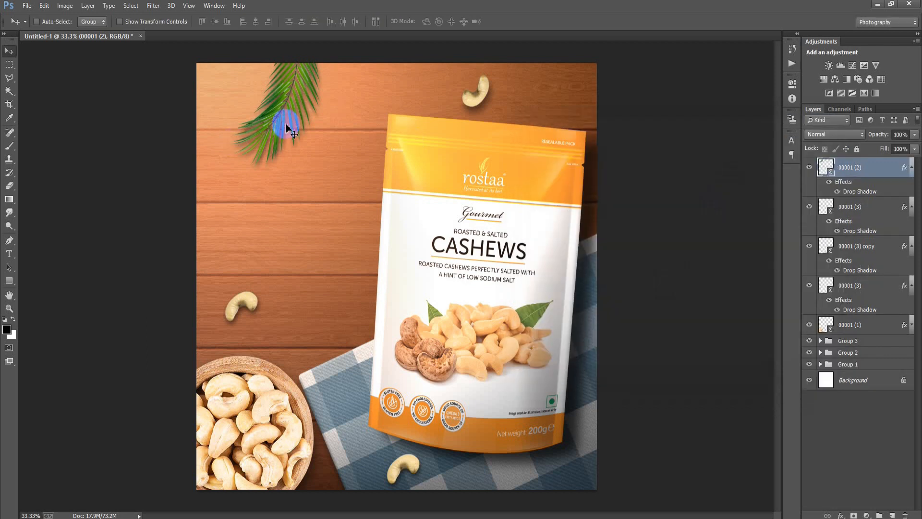
- Add a smaller, rotated copy of the palm leaf beside the first at the canvas's upper edge, and group all bowl, cashew and leaf layers
drag(284, 123, 326, 169)
key(ctrl+t)
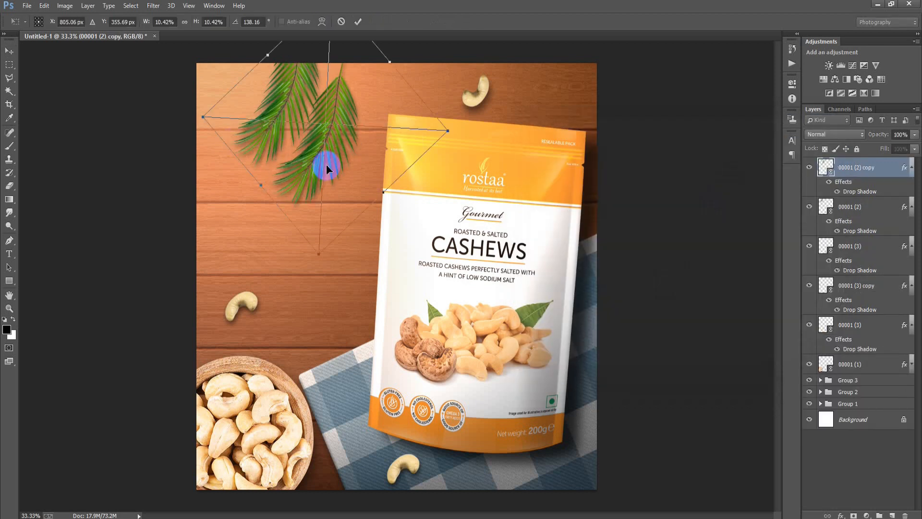
drag(318, 253, 323, 216)
drag(353, 248, 366, 246)
drag(351, 164, 348, 117)
click(358, 22)
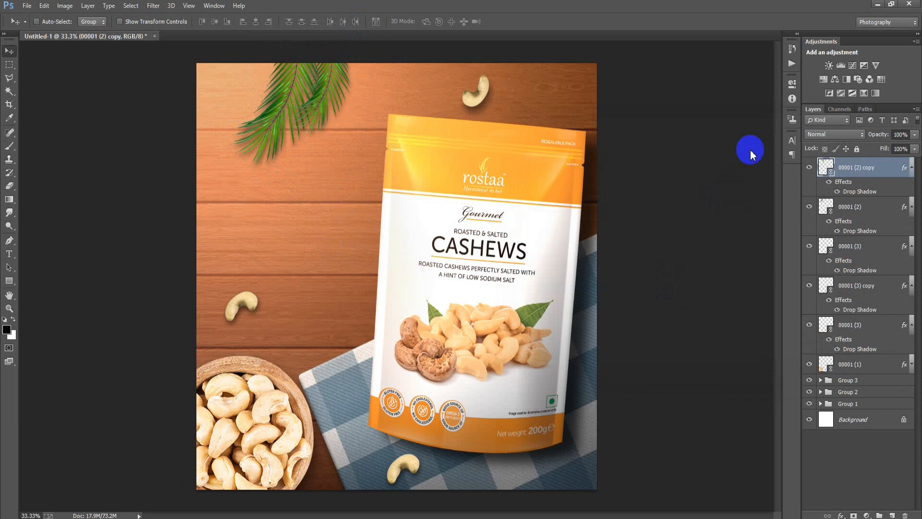
shift+click(856, 365)
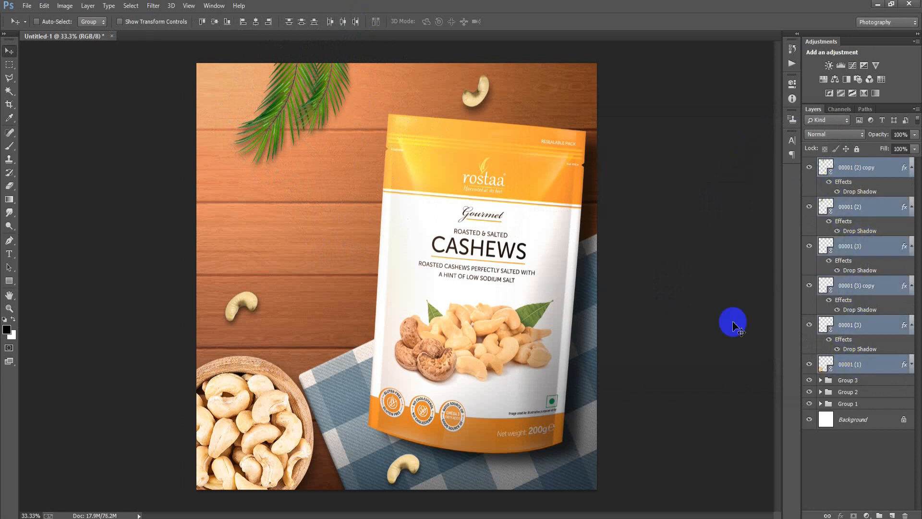
key(ctrl+g)
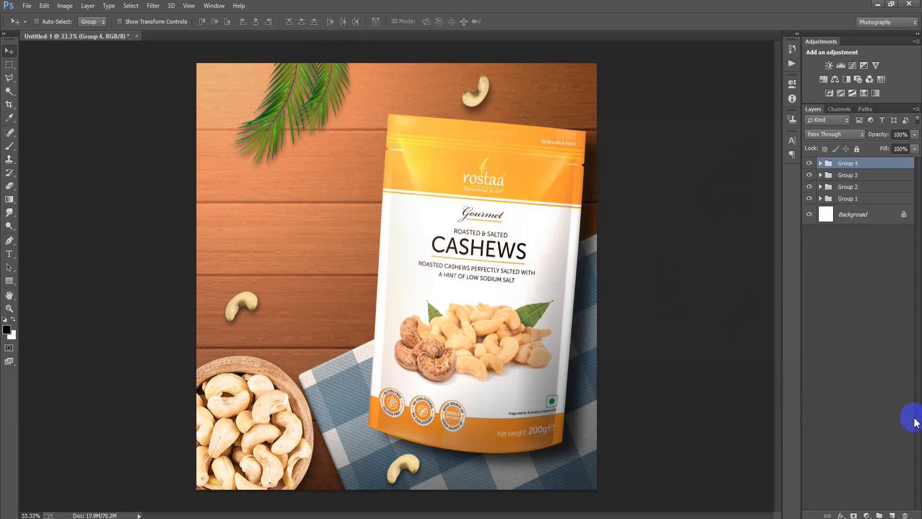
- Add the cream text "Special" in Brigest Script on a new layer and enlarge it on the wood beside the pouch
click(891, 515)
click(6, 255)
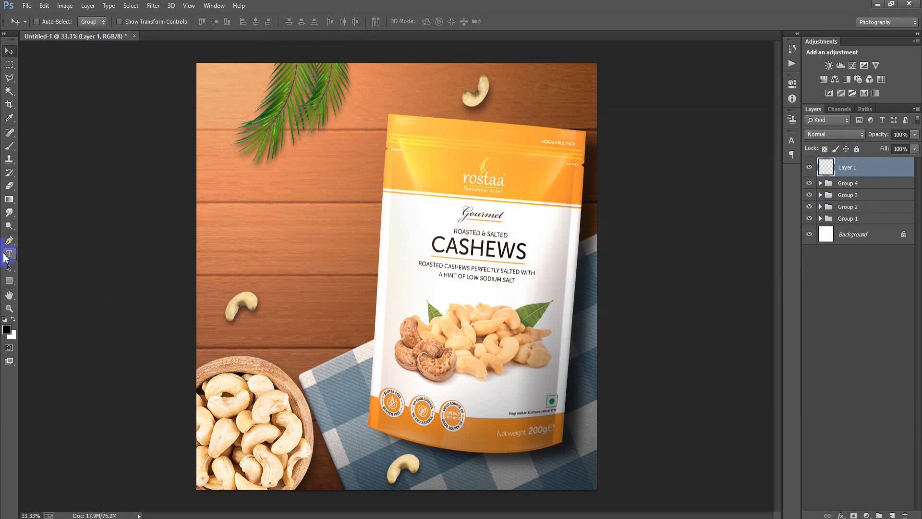
click(270, 224)
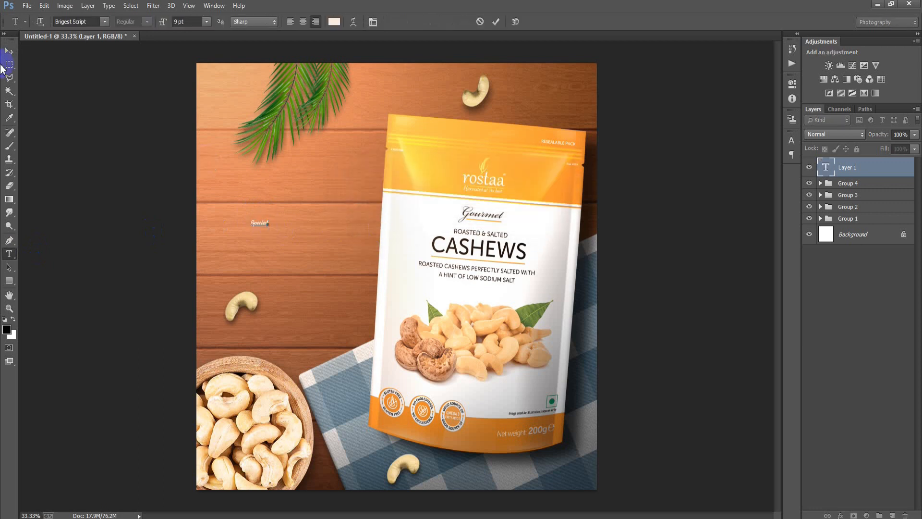
click(9, 50)
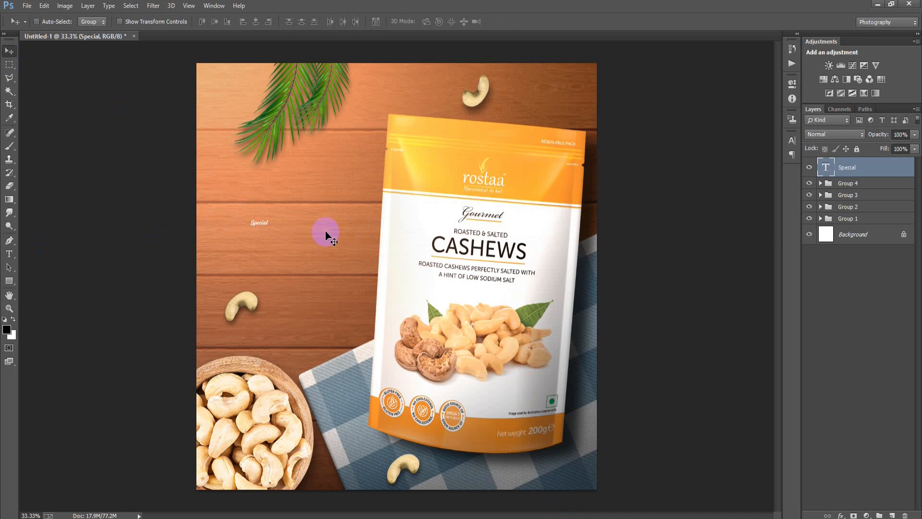
key(ctrl+t)
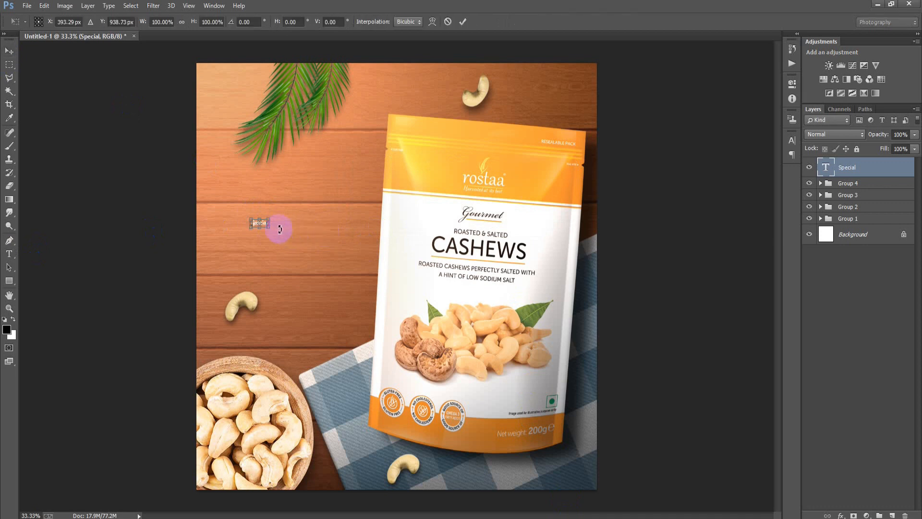
drag(270, 232, 302, 269)
drag(278, 230, 330, 240)
click(462, 21)
- Change the duplicate of the "Special" text to "Nuts" and position it closely beneath "Special"
double_click(826, 168)
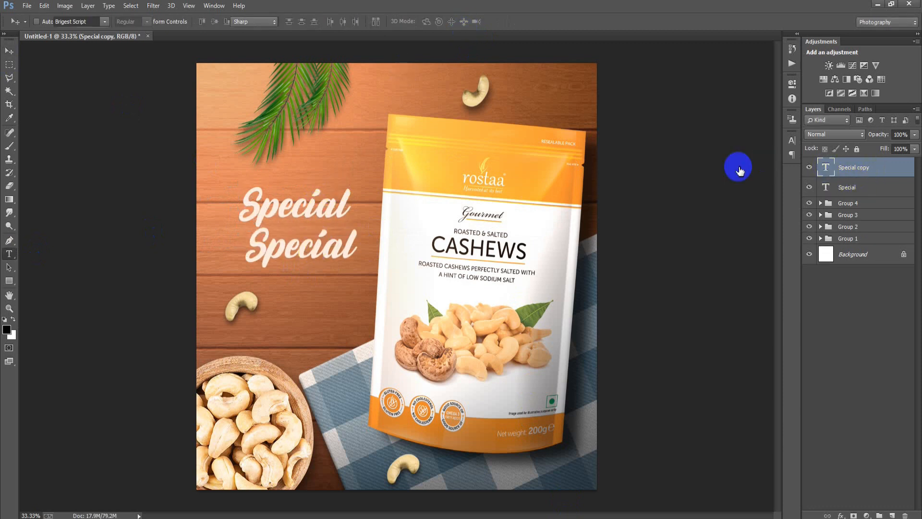
text(Nuts)
click(496, 21)
key(v)
drag(327, 255, 304, 245)
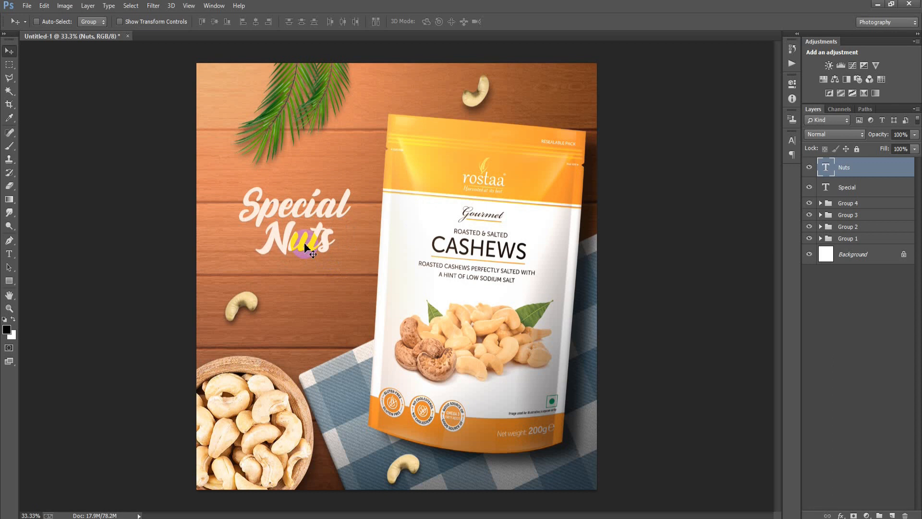
- Scale the "Special" and "Nuts" texts together to about 127%, tilt them about -3.7° and center them on the wood between leaf and cashew
ctrl+click(907, 199)
key(ctrl+t)
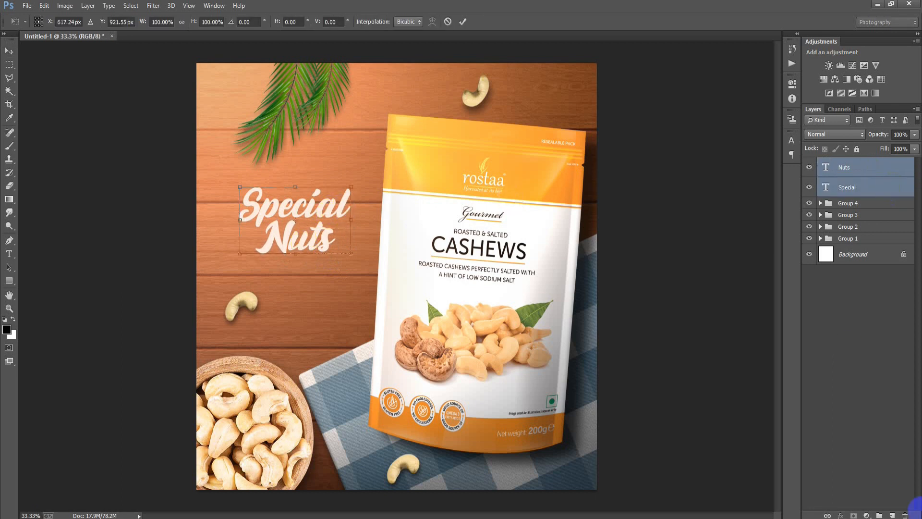
drag(352, 258, 372, 271)
drag(345, 241, 381, 267)
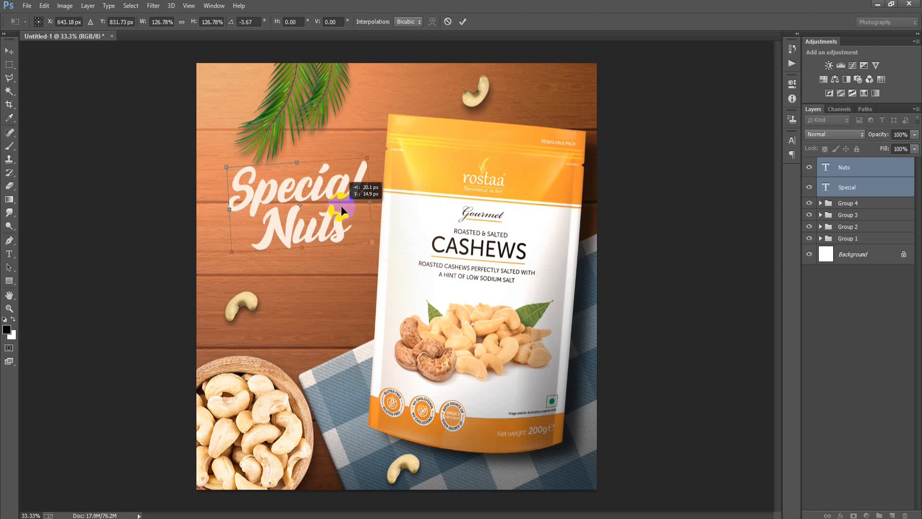
click(462, 22)
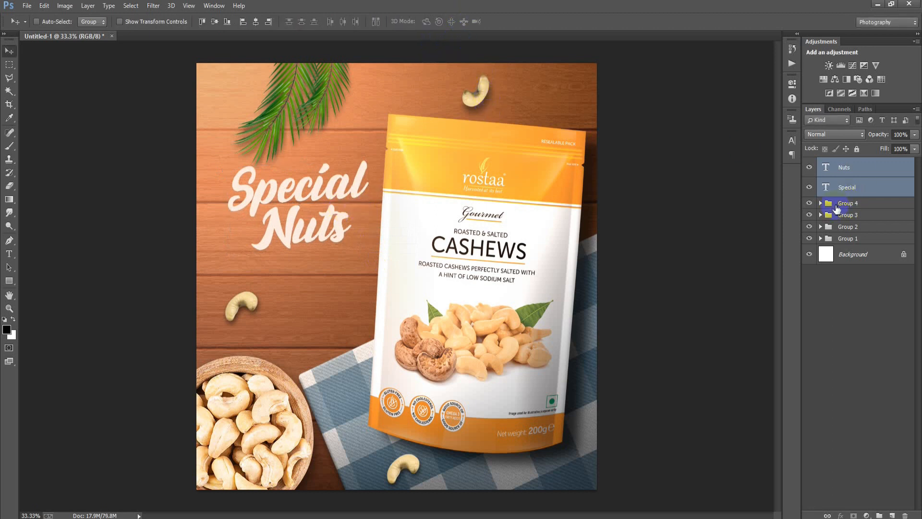
- Nudge the loose cashew above the bowl about 80 px down and 30 px left on the wood
click(820, 204)
click(821, 203)
click(821, 215)
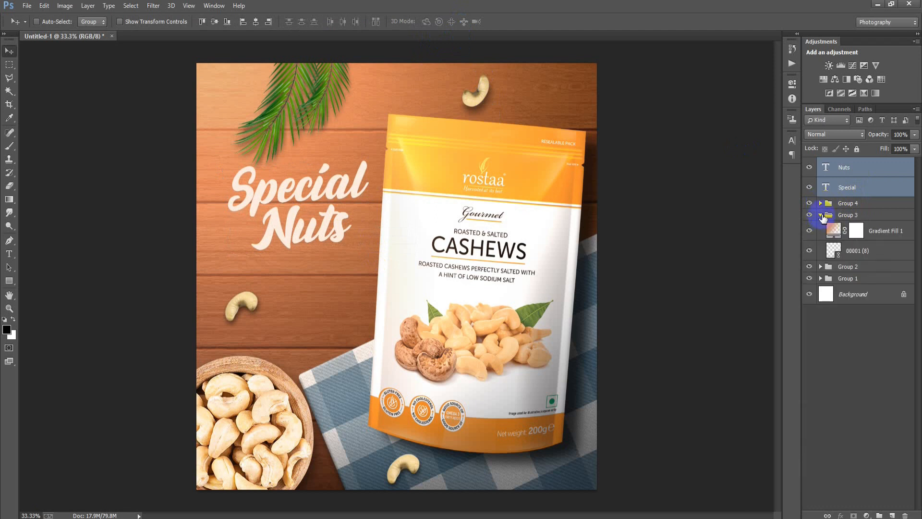
click(821, 215)
click(821, 227)
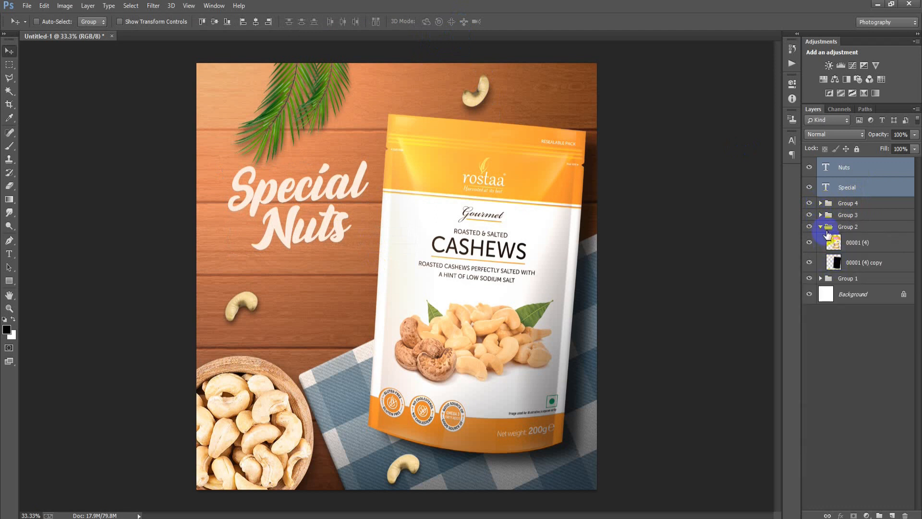
click(828, 227)
click(821, 226)
click(821, 203)
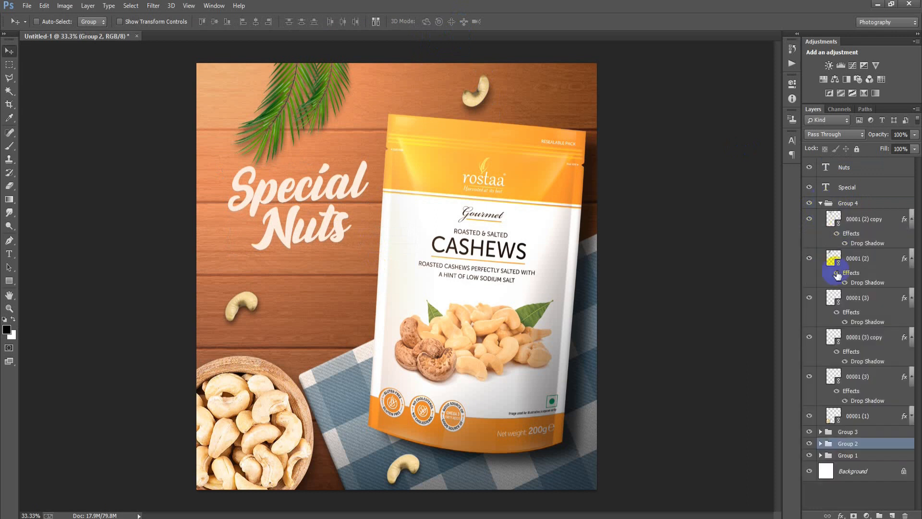
click(861, 378)
click(810, 378)
click(809, 378)
key(shift+Down)
key(shift+Down)
key(shift+Down)
key(shift+Down)
key(shift+Down)
key(shift+Down)
key(shift+Down)
key(shift+Down)
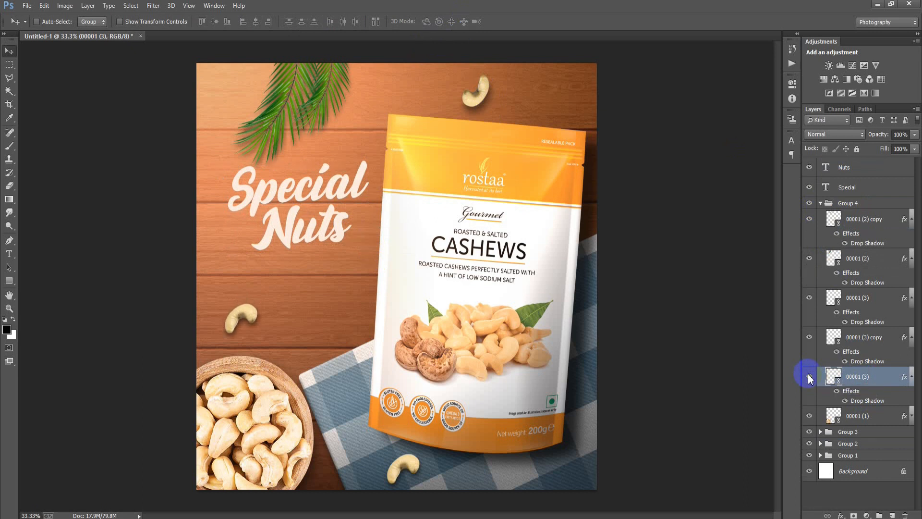
key(shift+Left)
key(shift+Left)
key(shift+Left)
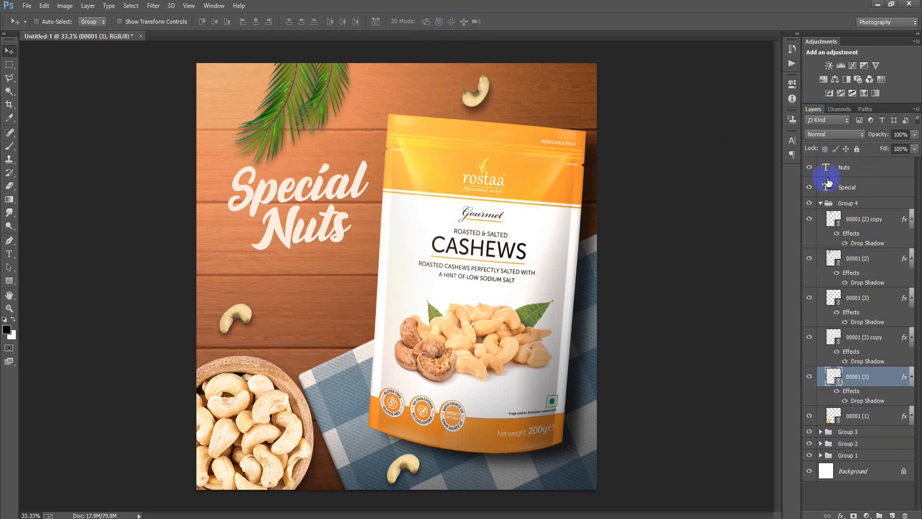
click(821, 203)
- Place the paragraph image 00001 (10) as a linked layer above the "Nuts" layer, centered beneath the heading at about X 654, Y 1323 px
click(845, 171)
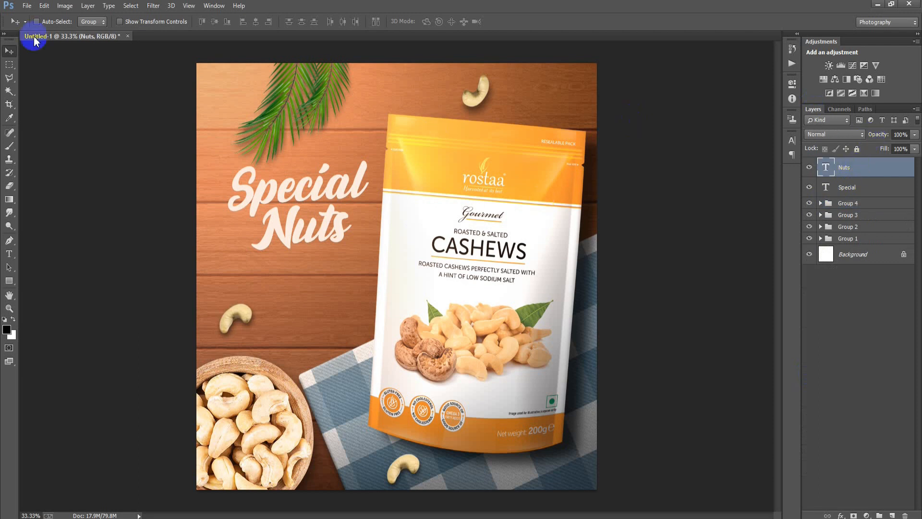
click(27, 6)
click(120, 199)
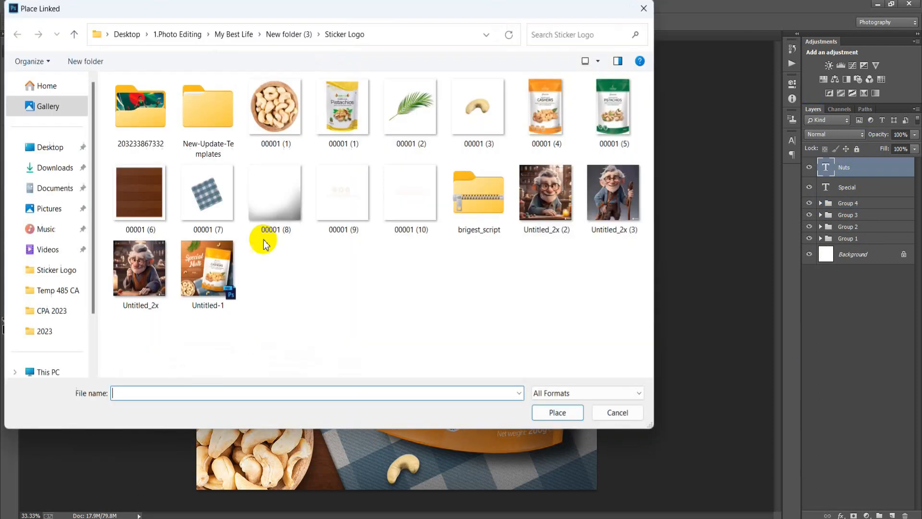
click(395, 214)
click(558, 413)
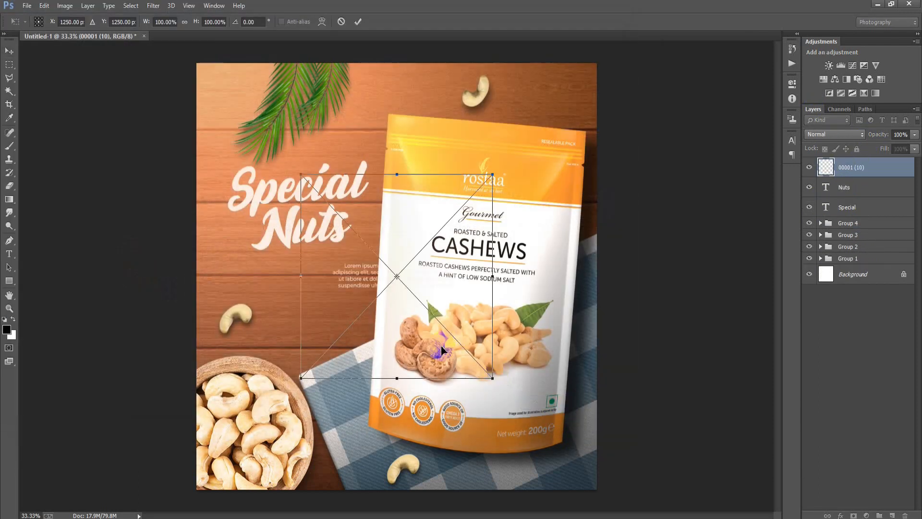
drag(460, 339, 366, 345)
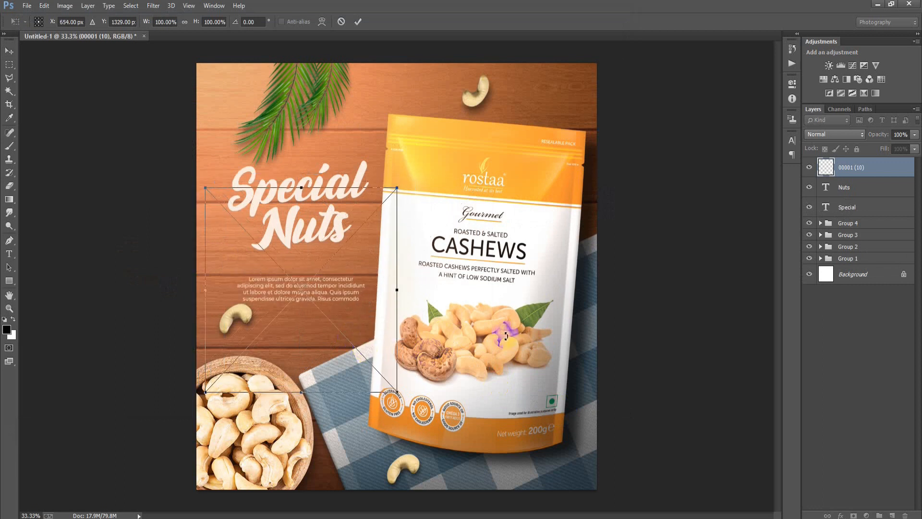
key(Up)
key(Up)
key(Up)
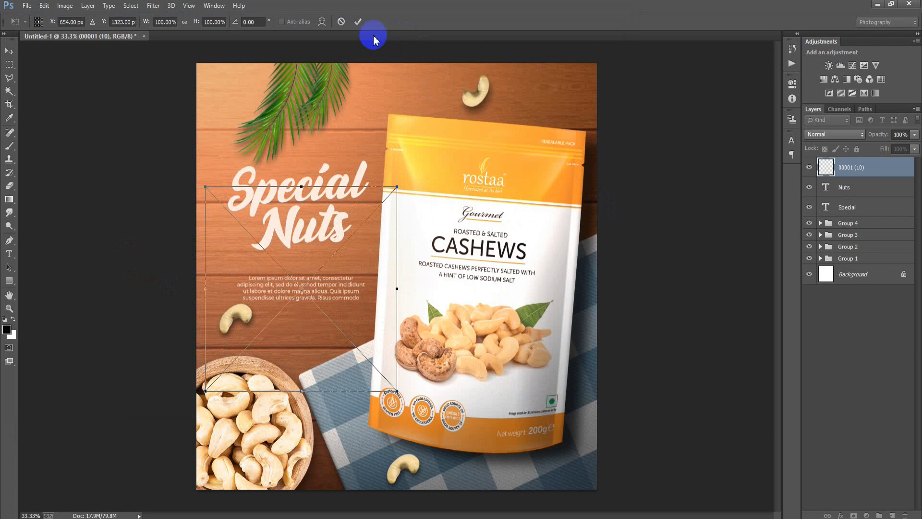
click(358, 22)
- Move the "Special" and "Nuts" texts together down until they sit just above the paragraph
click(838, 191)
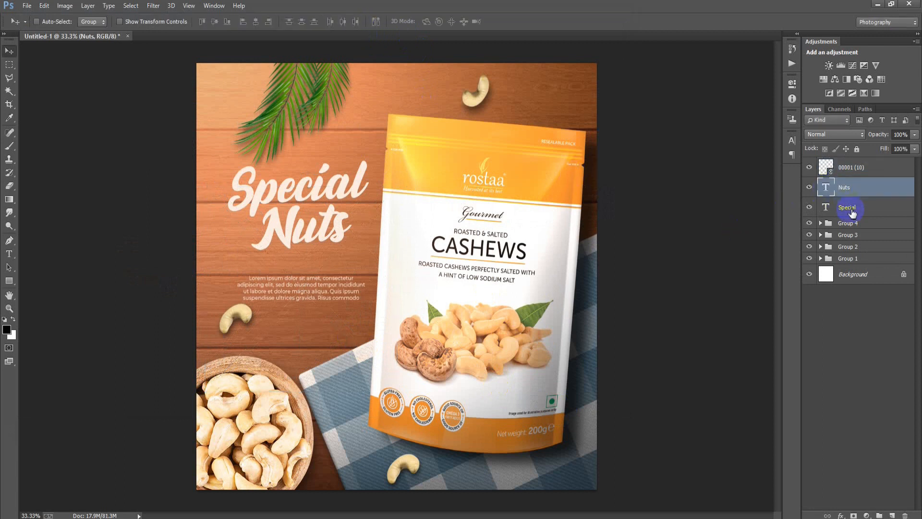
shift+click(844, 207)
drag(311, 187, 313, 205)
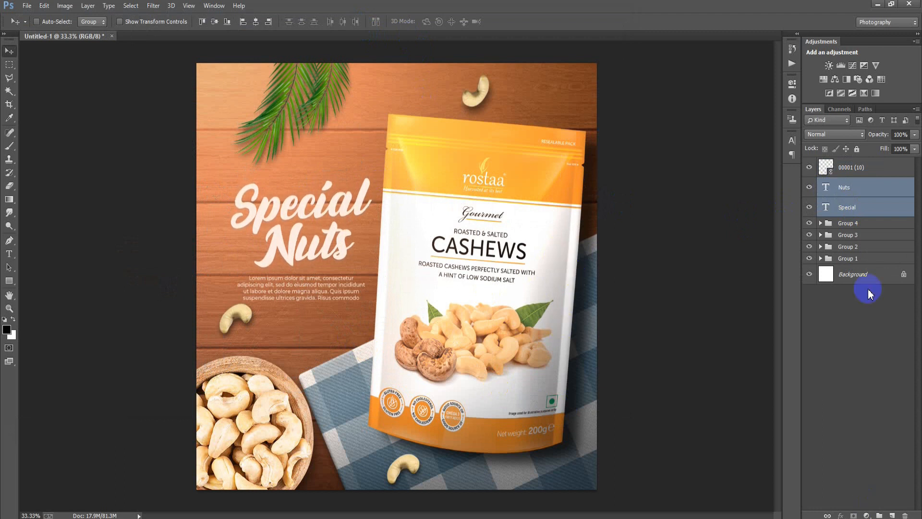
- Place the linked social icons image 00001 (9), scaled down and centered beneath the paragraph, and group it with the paragraph and heading layers
click(864, 169)
click(27, 6)
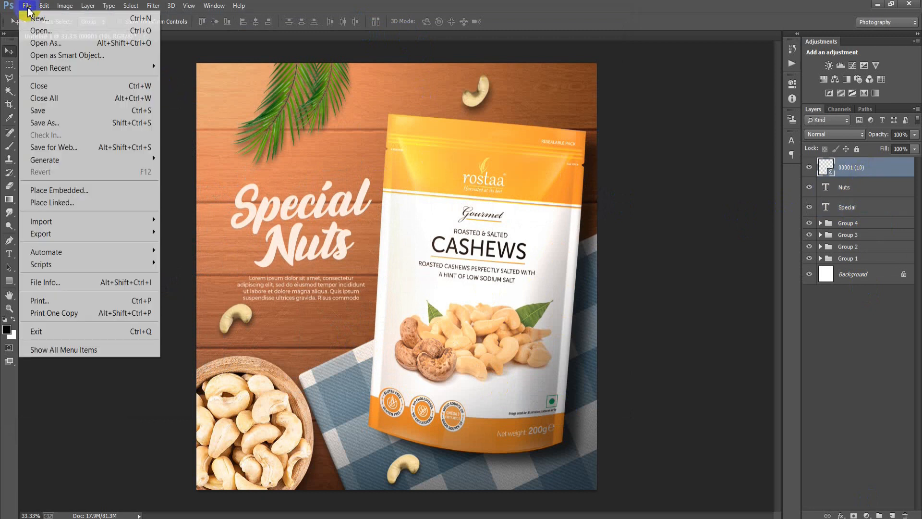
click(79, 202)
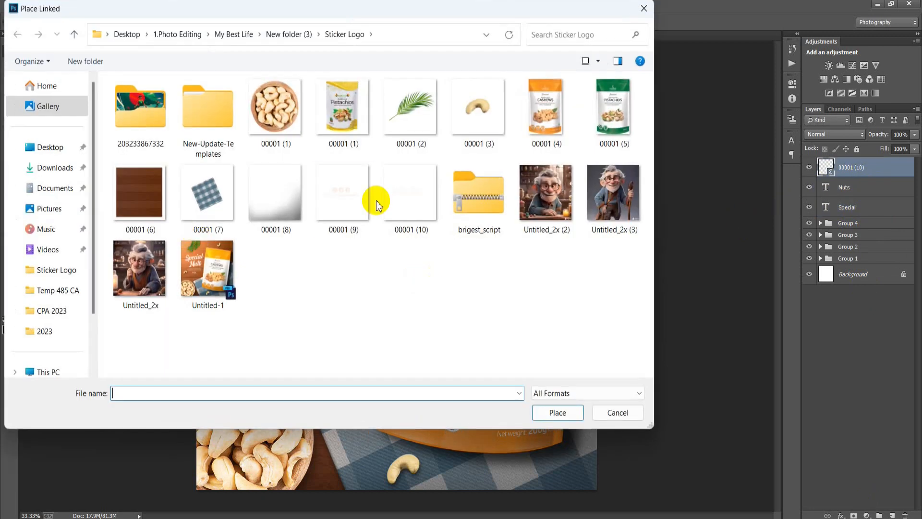
click(378, 206)
click(566, 413)
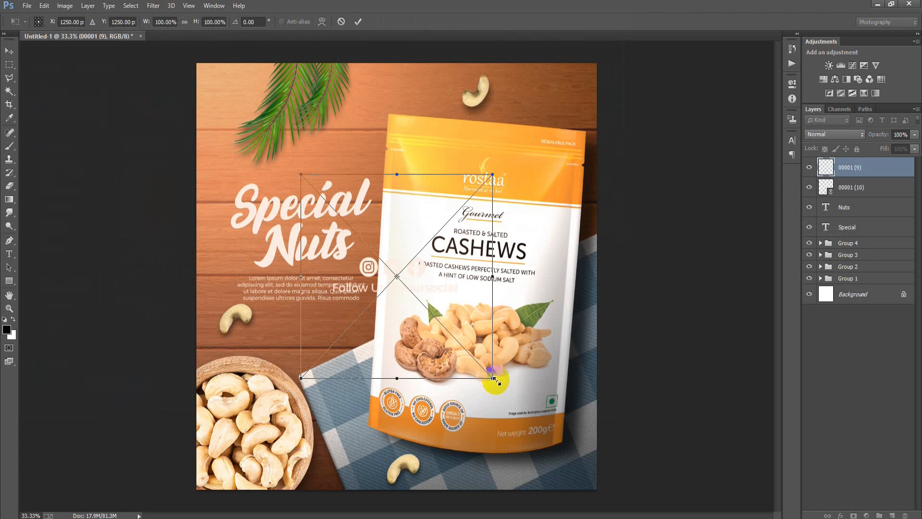
drag(495, 380, 428, 311)
drag(412, 274, 311, 315)
click(358, 21)
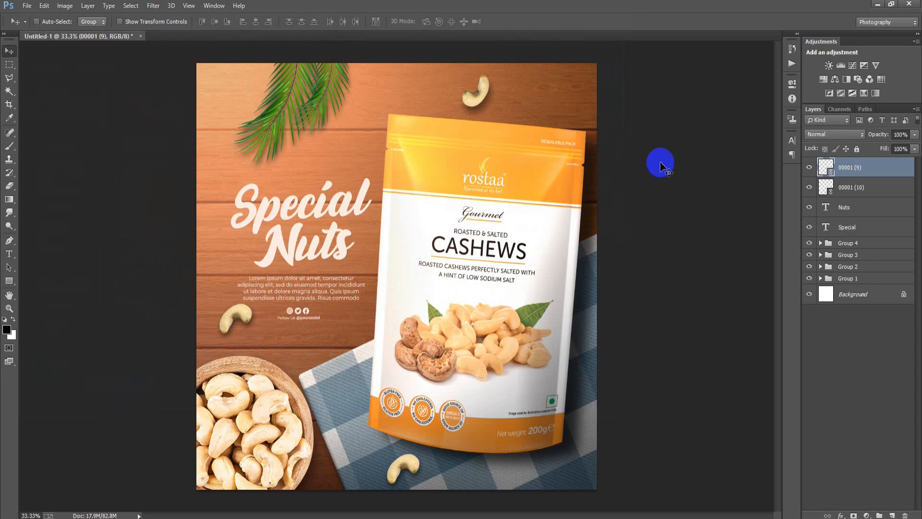
shift+click(882, 228)
key(ctrl+g)
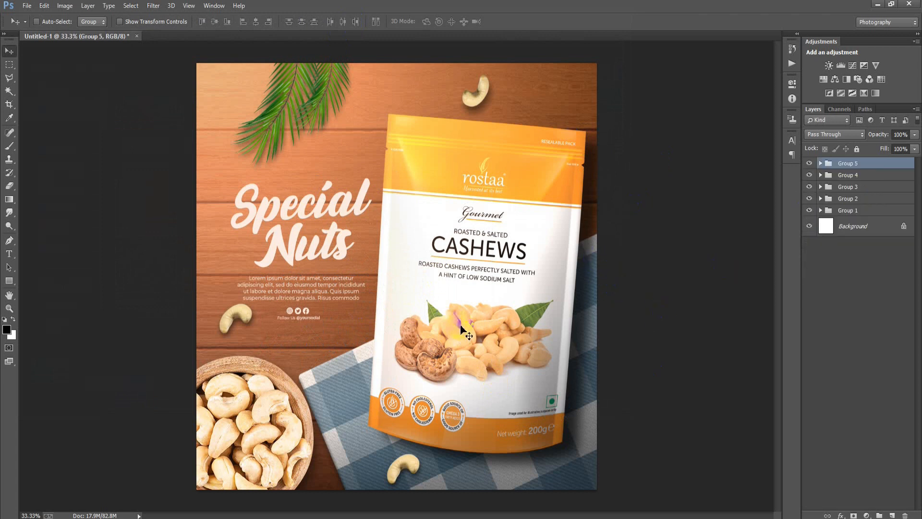
- Add a Vibrance adjustment above all groups with Vibrance 5 and Saturation 6, and put it in its own group
click(866, 514)
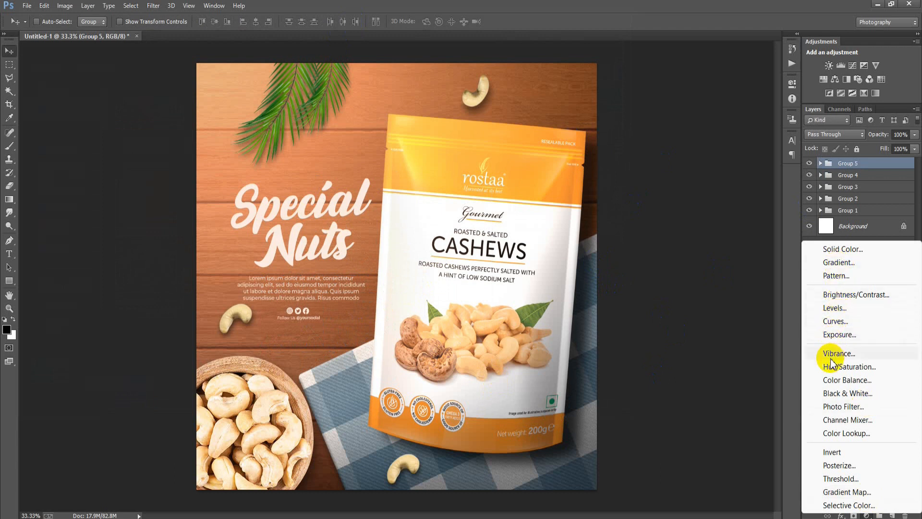
click(848, 356)
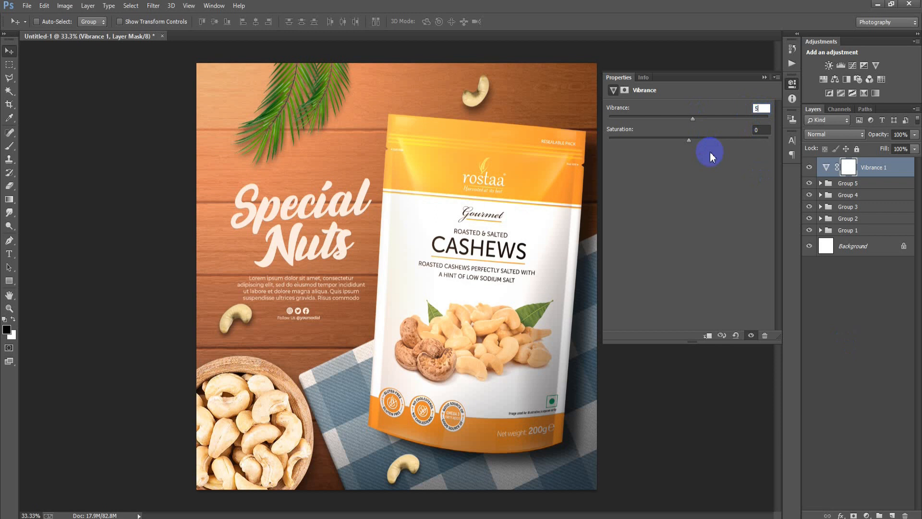
click(764, 130)
text(6)
click(764, 77)
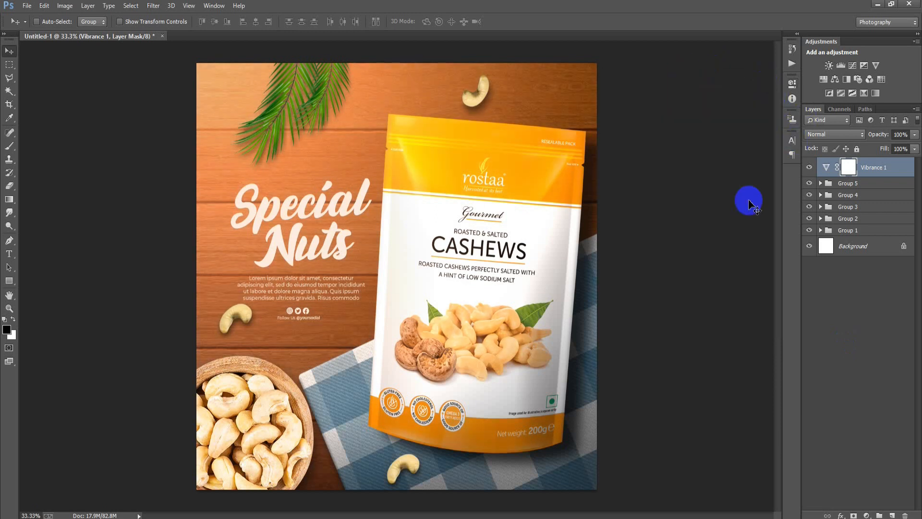
key(ctrl+g)
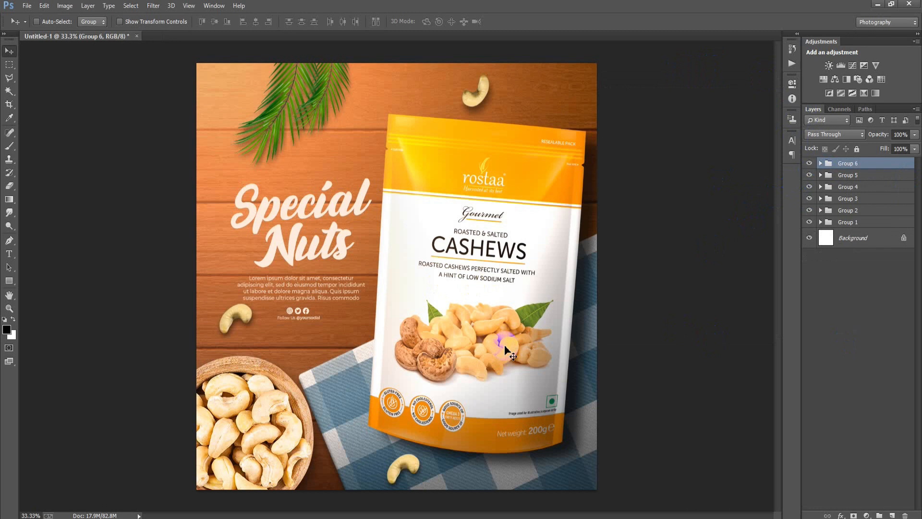
- Examine the composed advertisement up close, from the palm leaves and heading to the pouch, bowl and cloth
key(ctrl+plus)
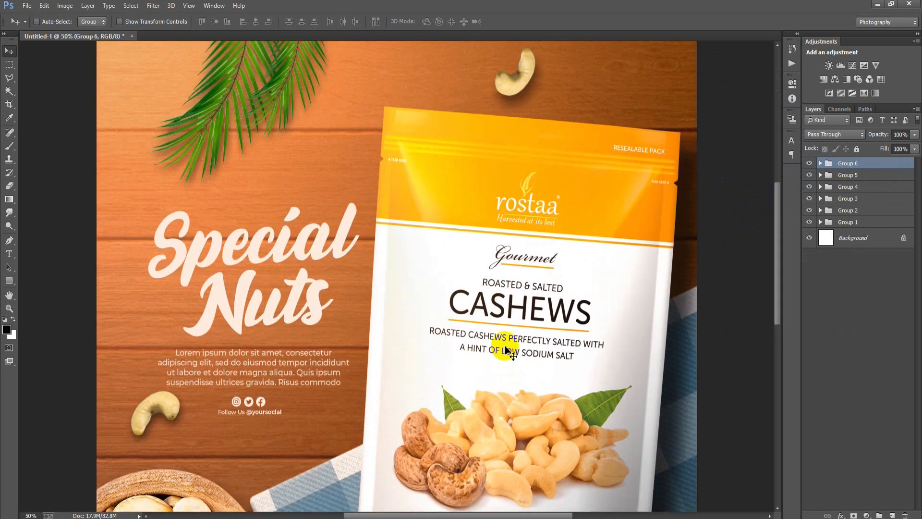
scroll(507, 349, up, 2)
scroll(507, 350, down, 4)
scroll(507, 350, down, 6)
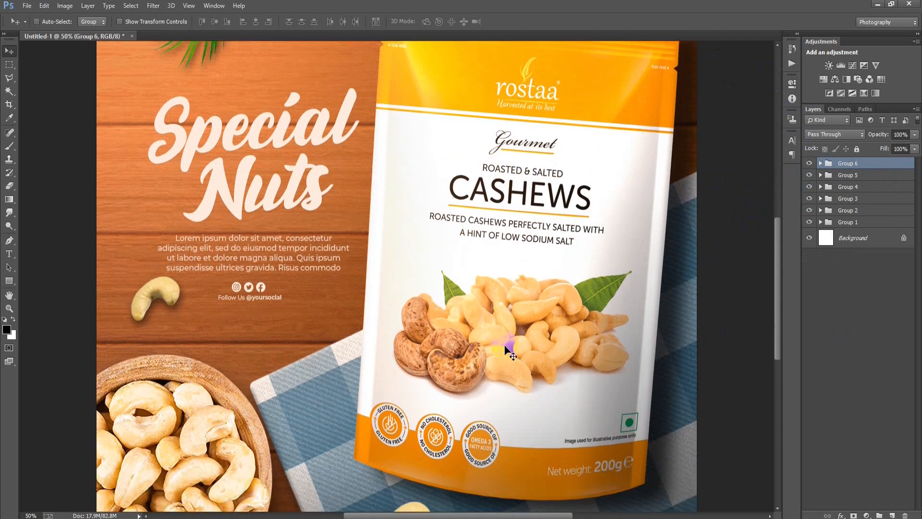
scroll(506, 349, down, 2)
scroll(506, 350, up, 1)
scroll(506, 350, up, 8)
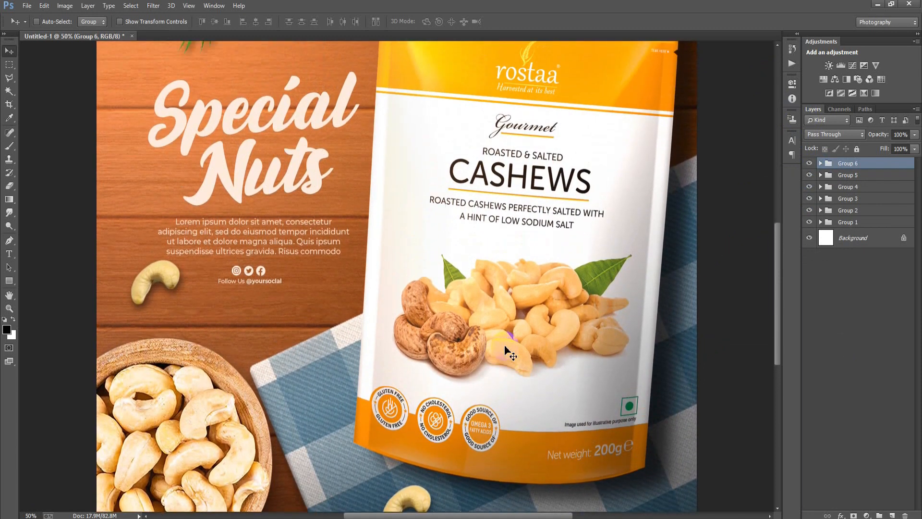
scroll(507, 350, up, 2)
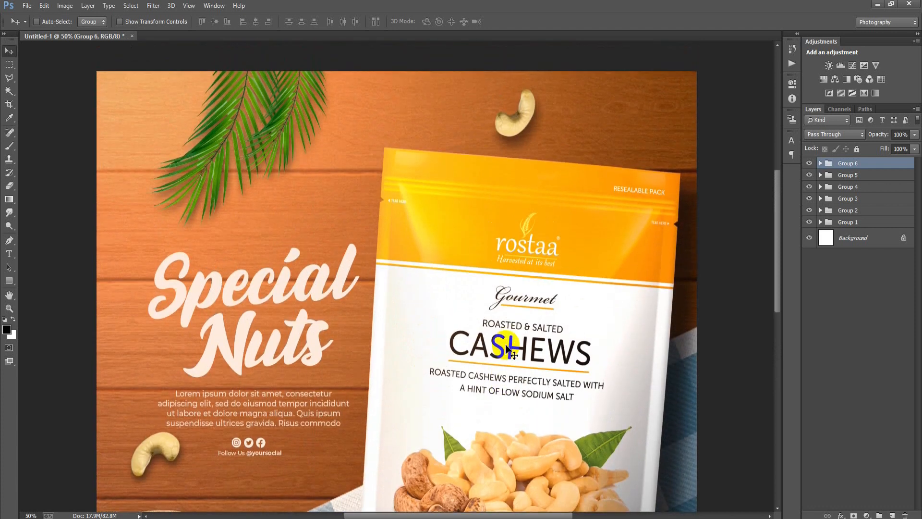
scroll(507, 349, down, 1)
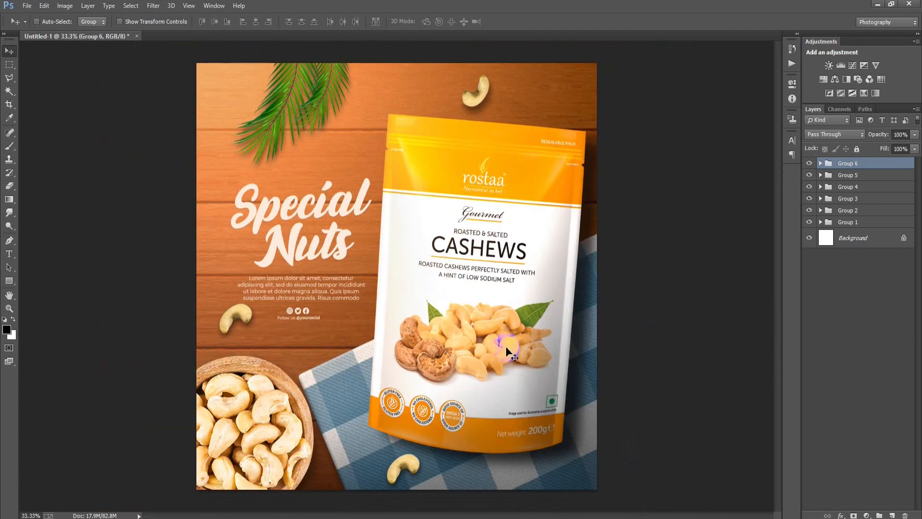